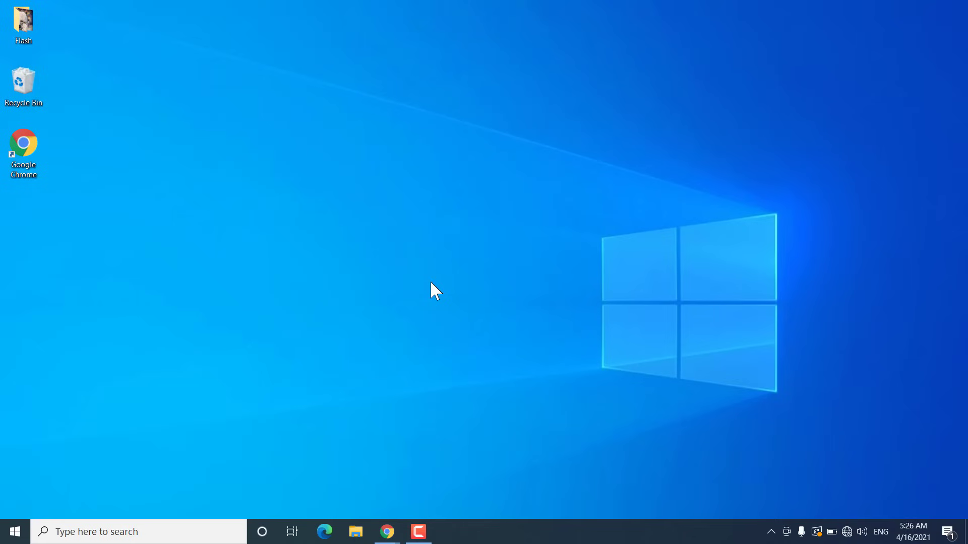
# - Open Device Manager through a system search for "devi" and expand the Network adapters category
pyautogui.click(142, 532)
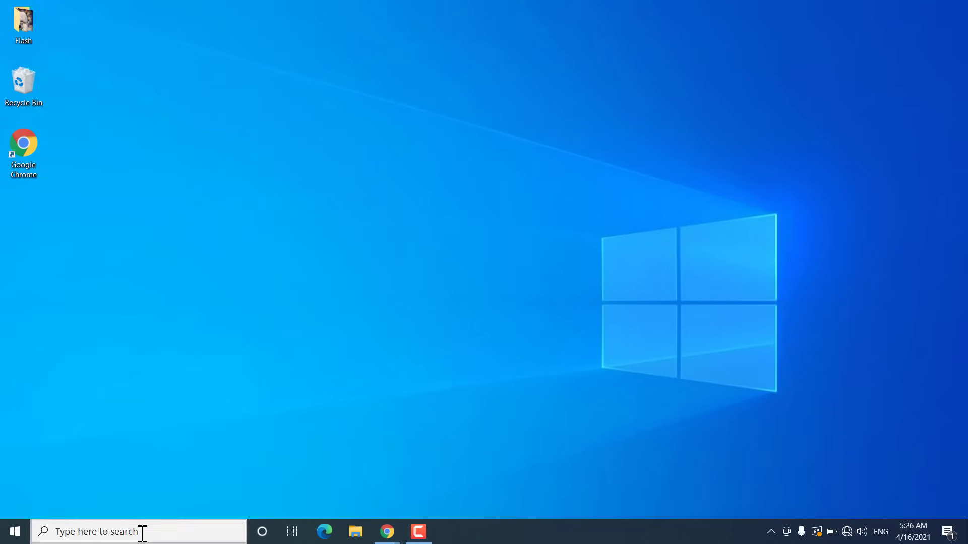
pyautogui.write('devi')
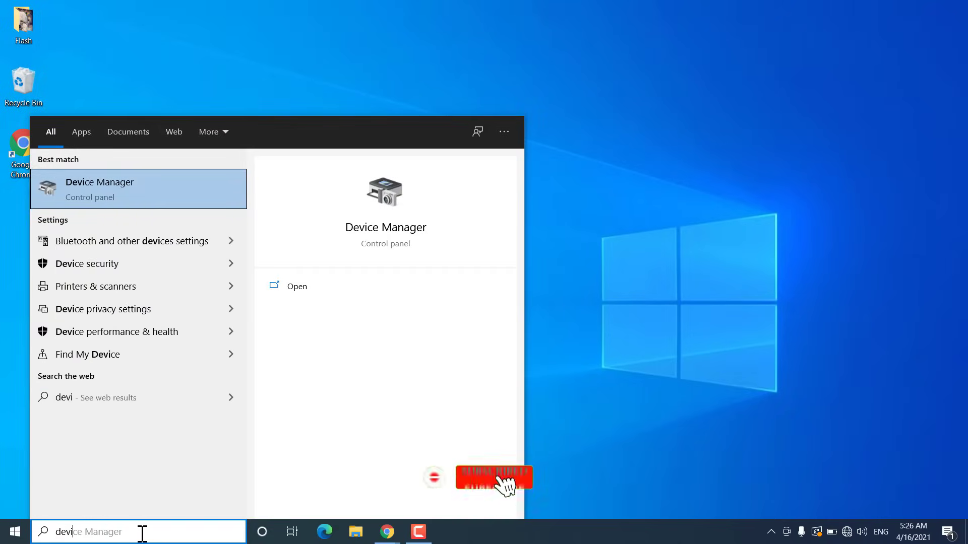
pyautogui.click(141, 204)
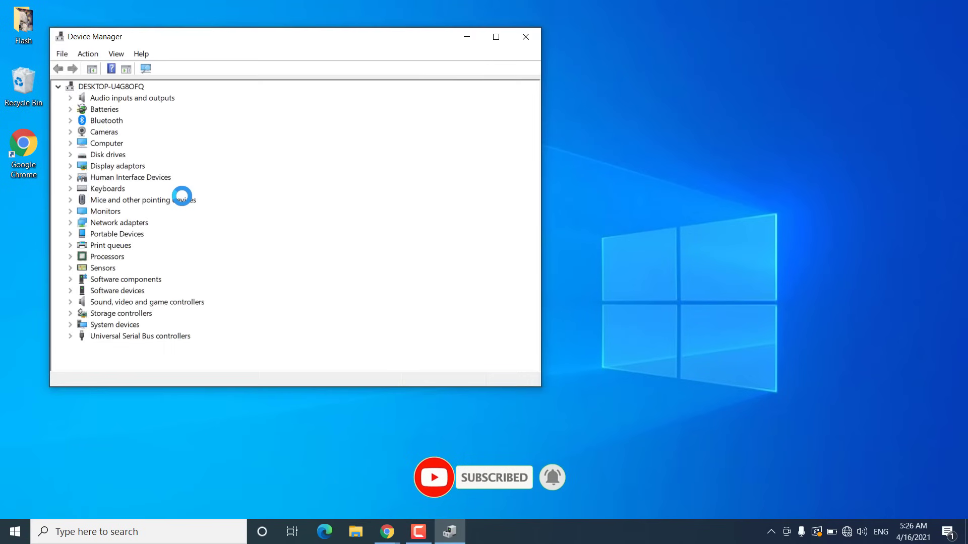
pyautogui.click(70, 223)
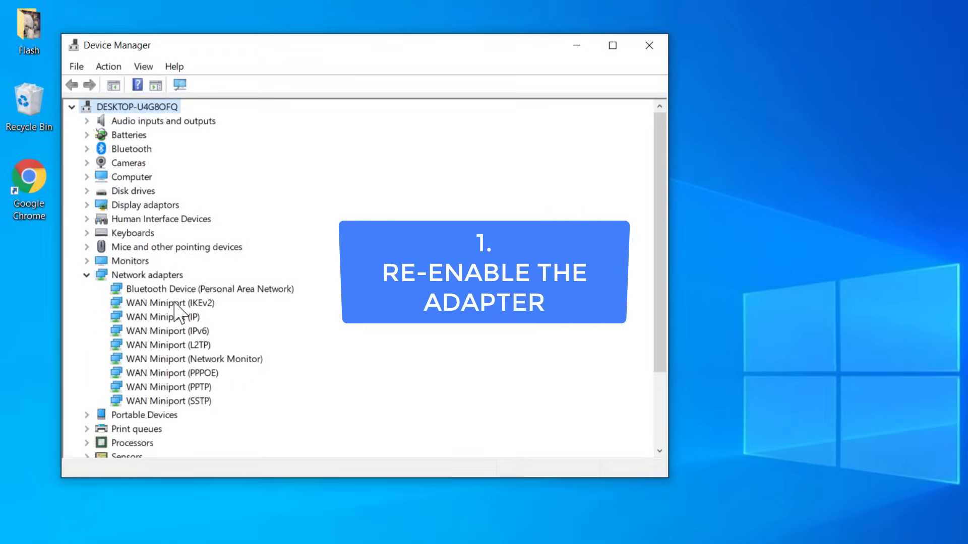
pyautogui.click(167, 276)
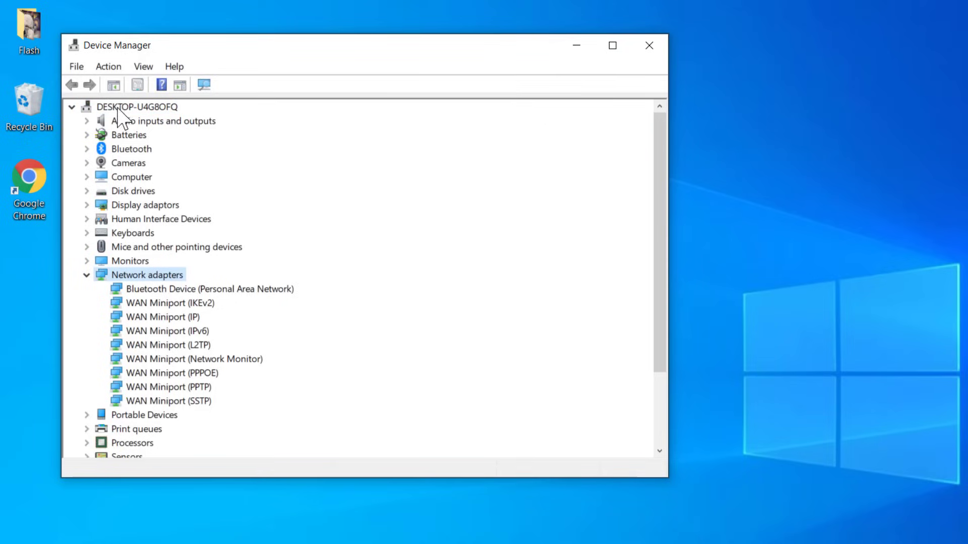
# - Show hidden devices in Device Manager and bring the Network adapters entries into view
pyautogui.click(143, 68)
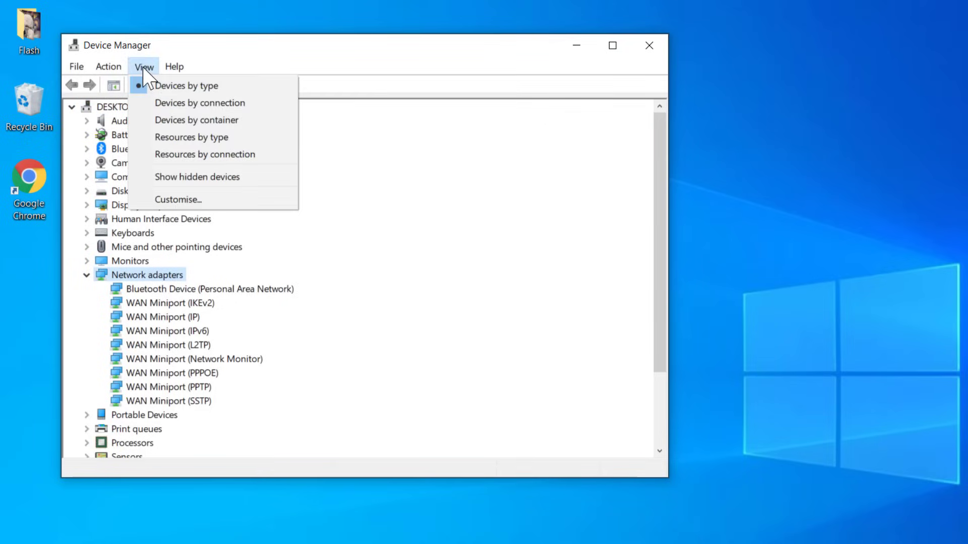
pyautogui.click(203, 178)
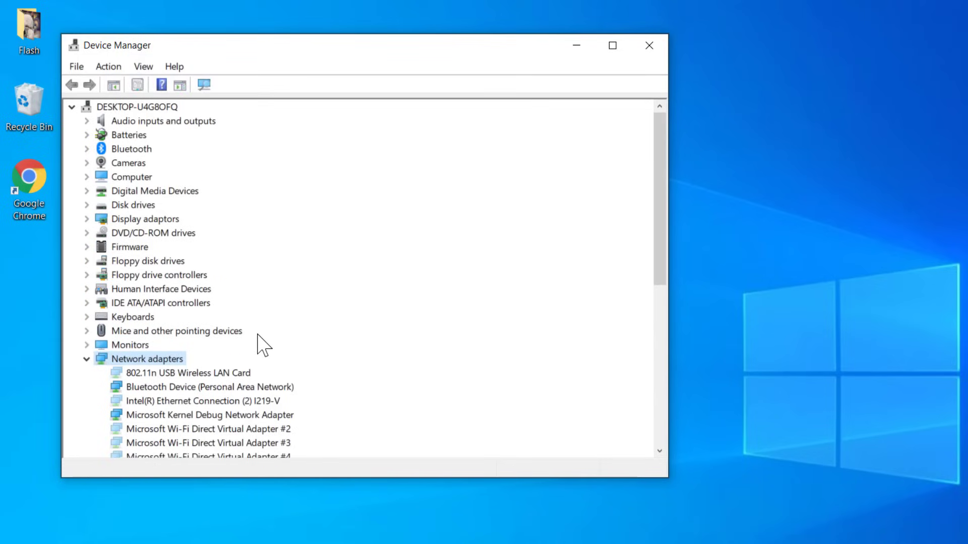
pyautogui.scroll(-1, 257, 335)
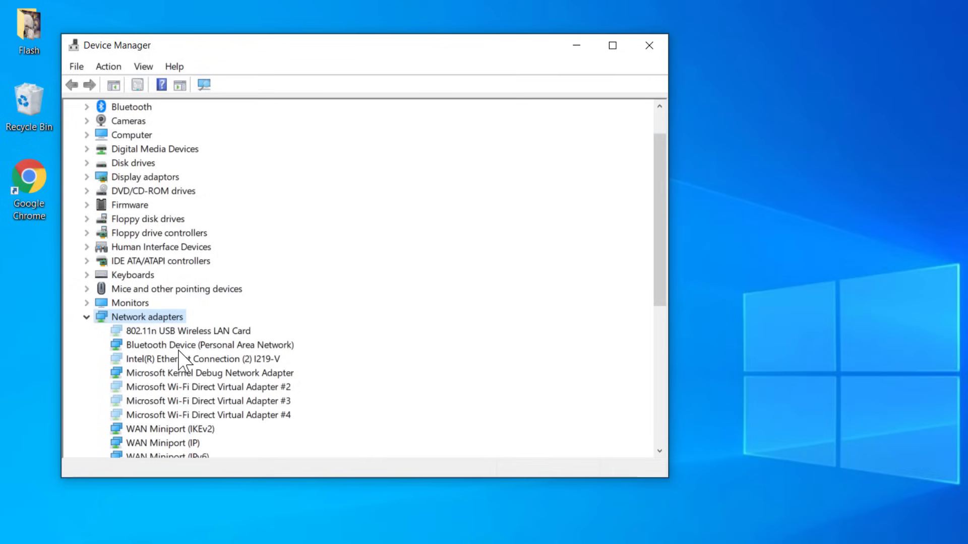
# - Scan for hardware changes and select the Broadcom 802.11ac Network Adapter under Network adapters
pyautogui.click(109, 67)
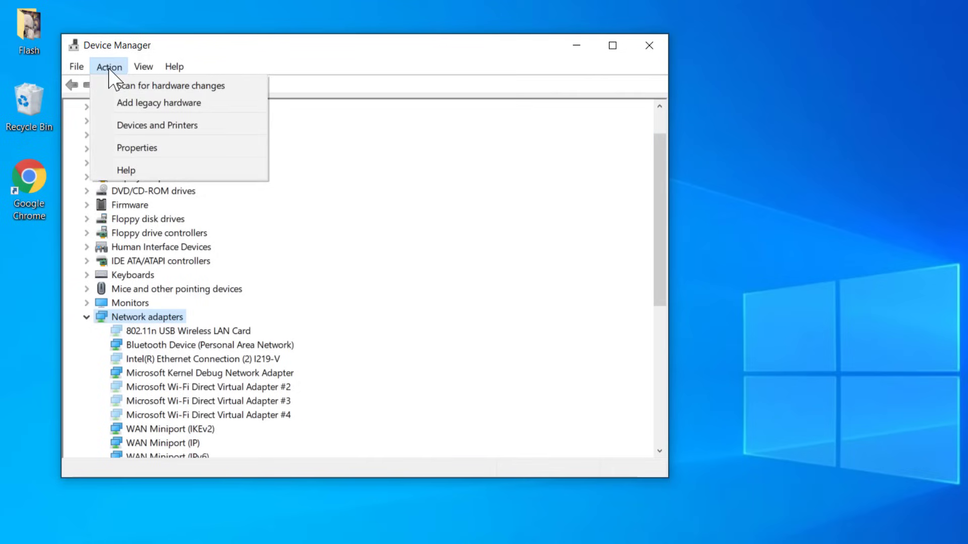
pyautogui.click(165, 86)
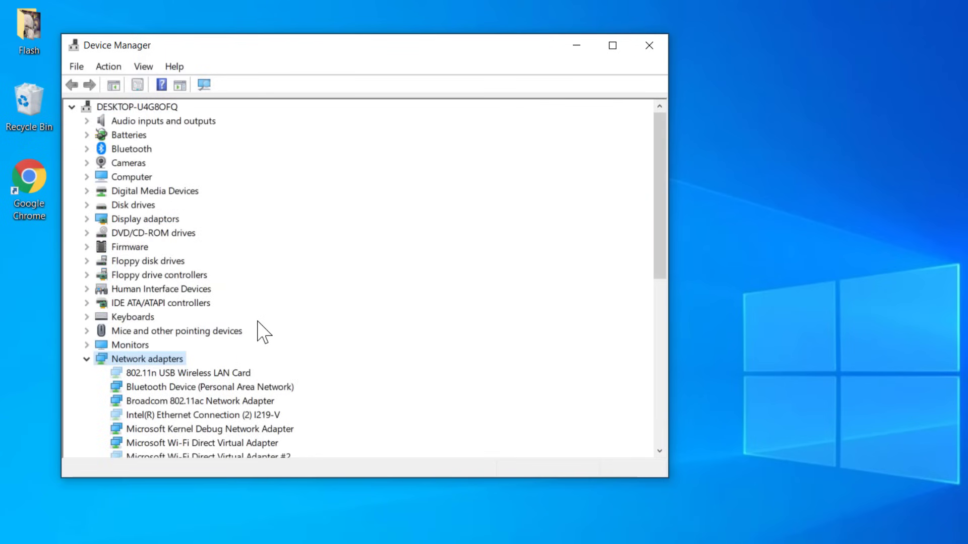
pyautogui.scroll(-1, 262, 332)
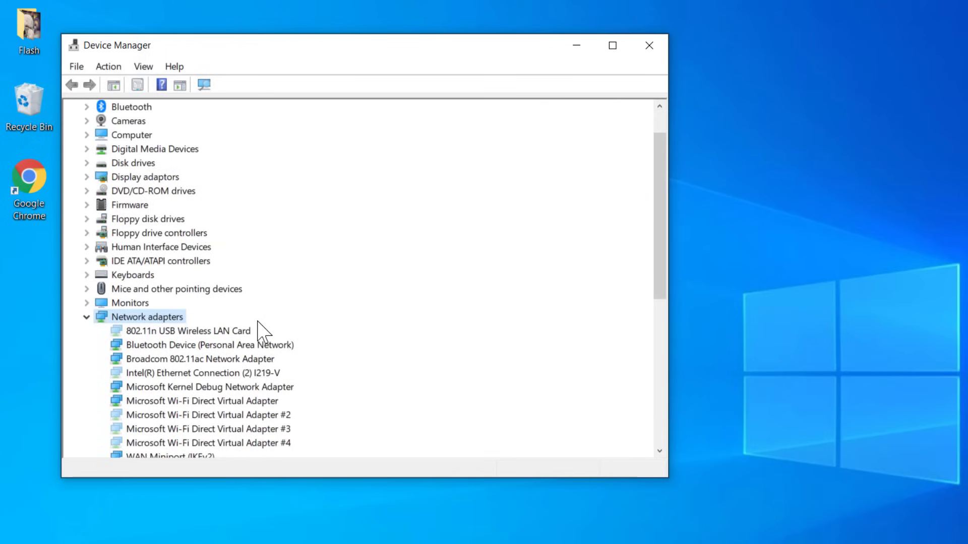
pyautogui.scroll(-1, 262, 332)
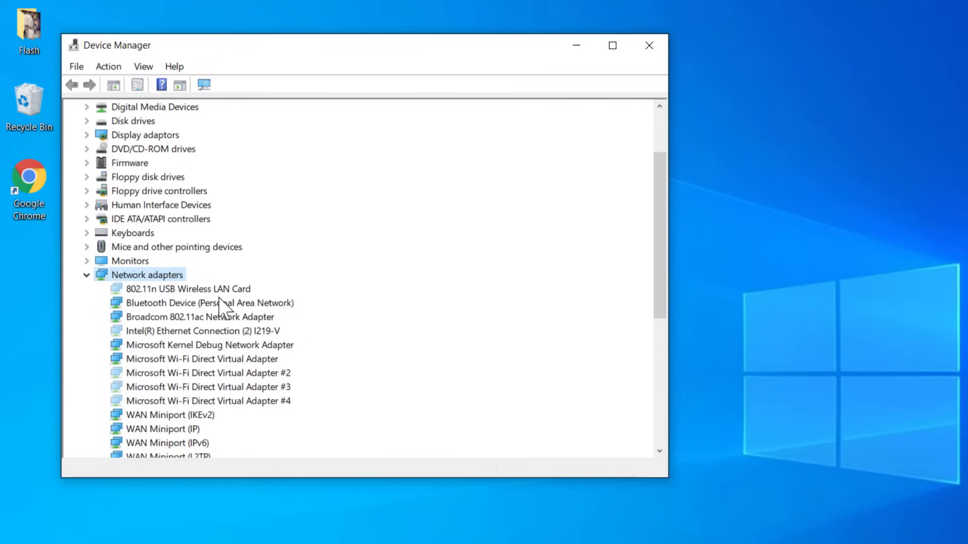
pyautogui.click(210, 323)
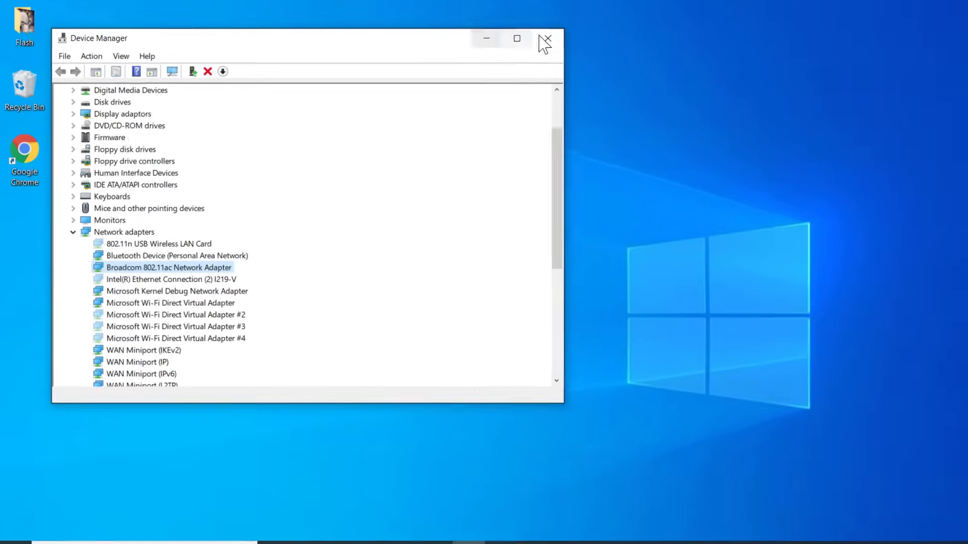
# - Close Device Manager and check the list of available Wi-Fi networks
pyautogui.click(544, 39)
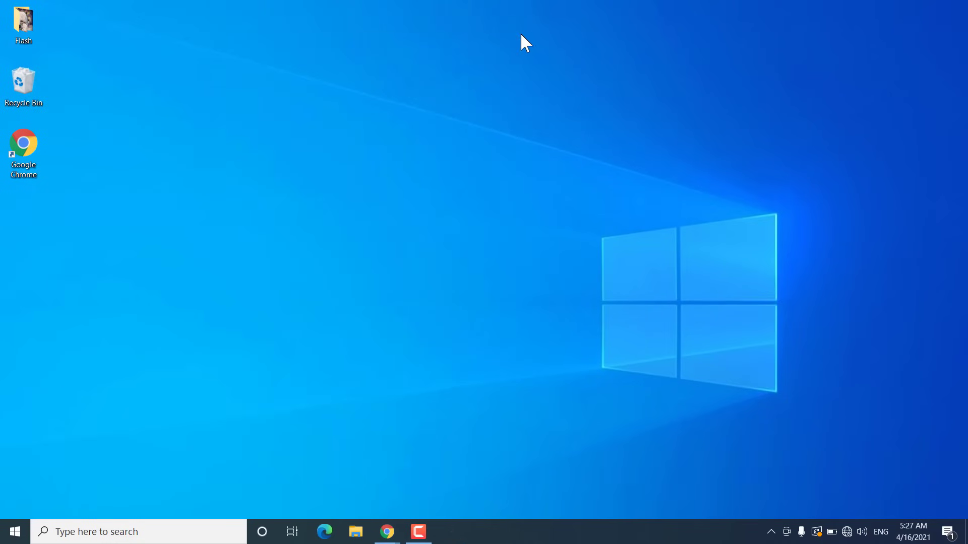
pyautogui.click(848, 535)
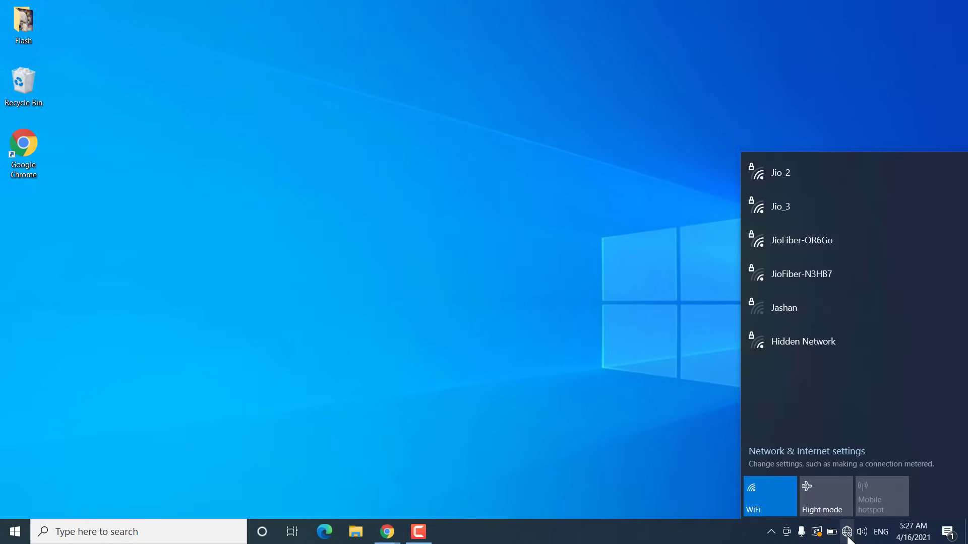
pyautogui.click(466, 221)
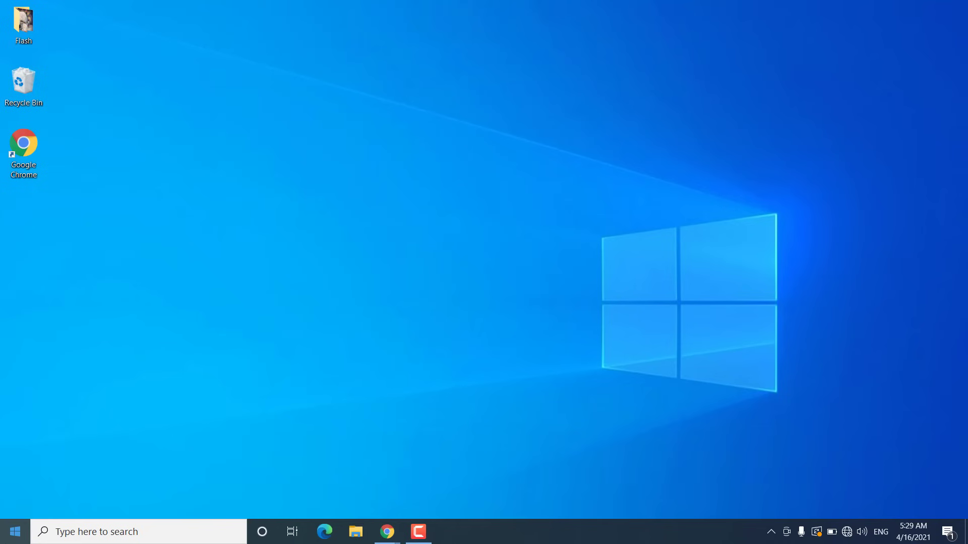
# - Open the Network & Internet status page in Windows Settings and run the network troubleshooter
pyautogui.click(15, 532)
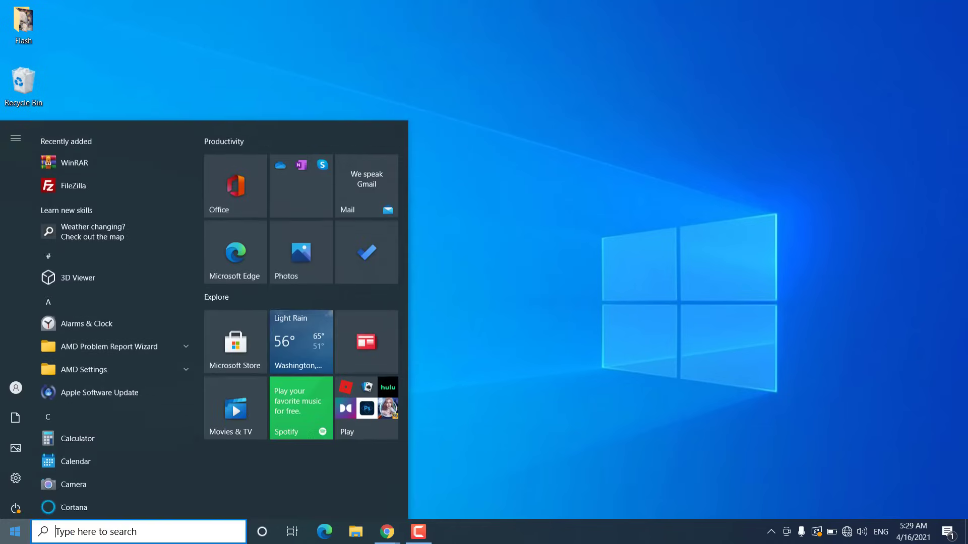
pyautogui.click(16, 473)
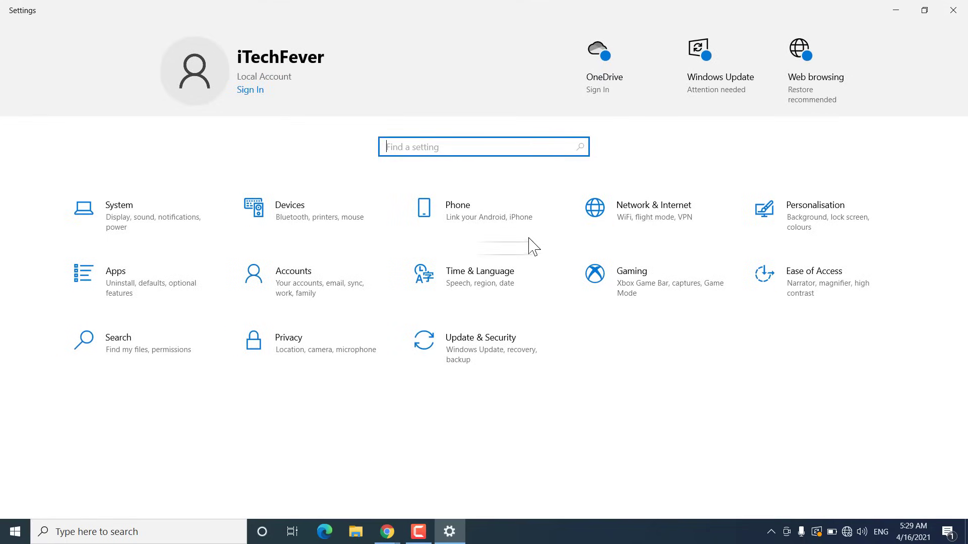
pyautogui.click(648, 216)
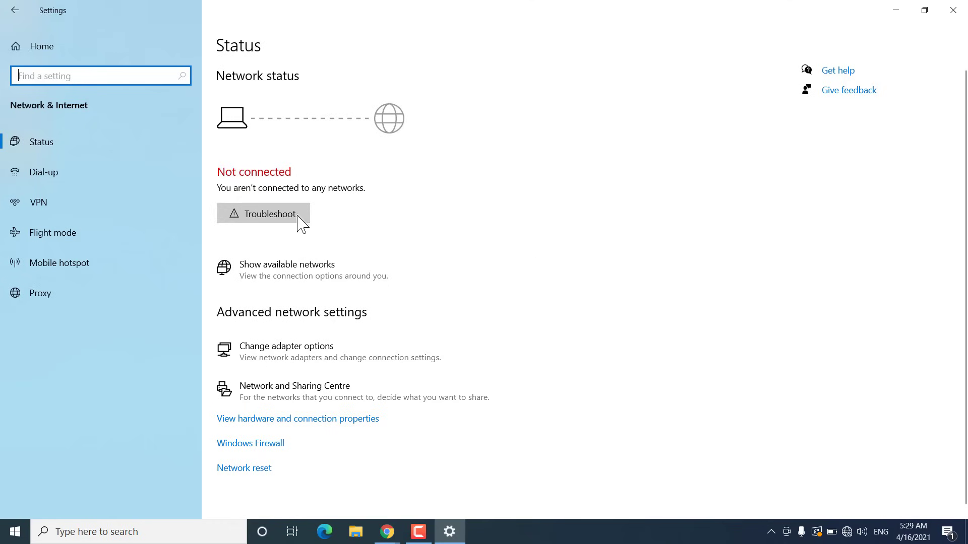
pyautogui.click(278, 214)
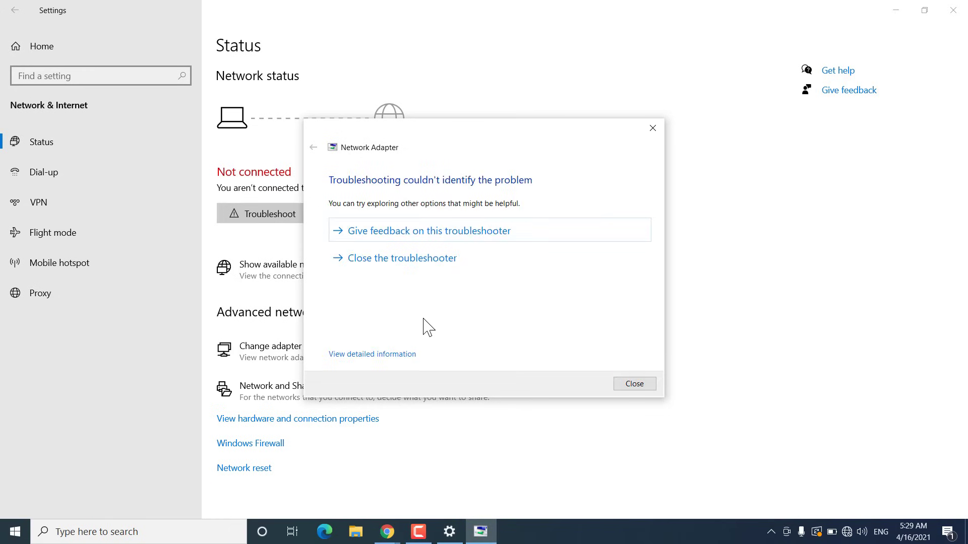
# - Review the detection details in the Network Adapter troubleshooting report, then close the troubleshooter and Settings
pyautogui.click(401, 355)
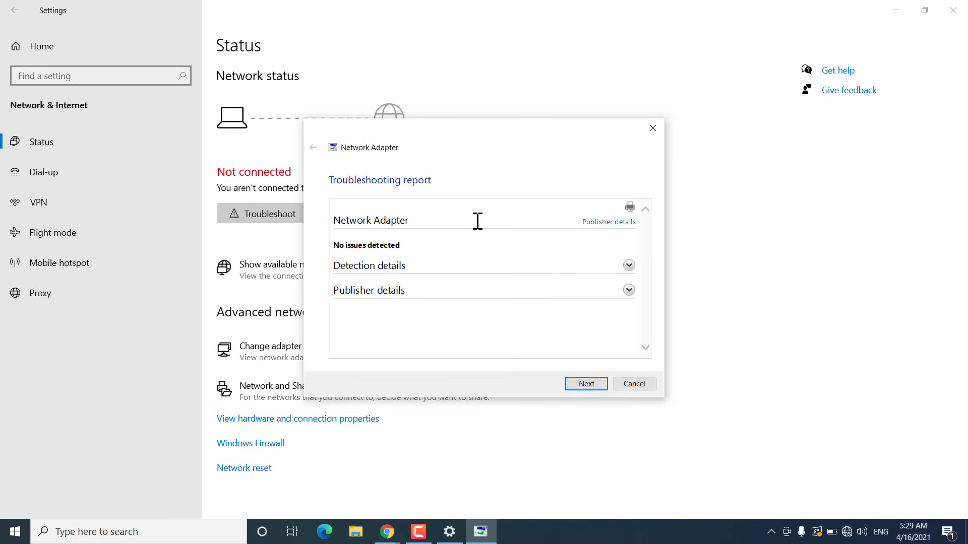
pyautogui.click(460, 267)
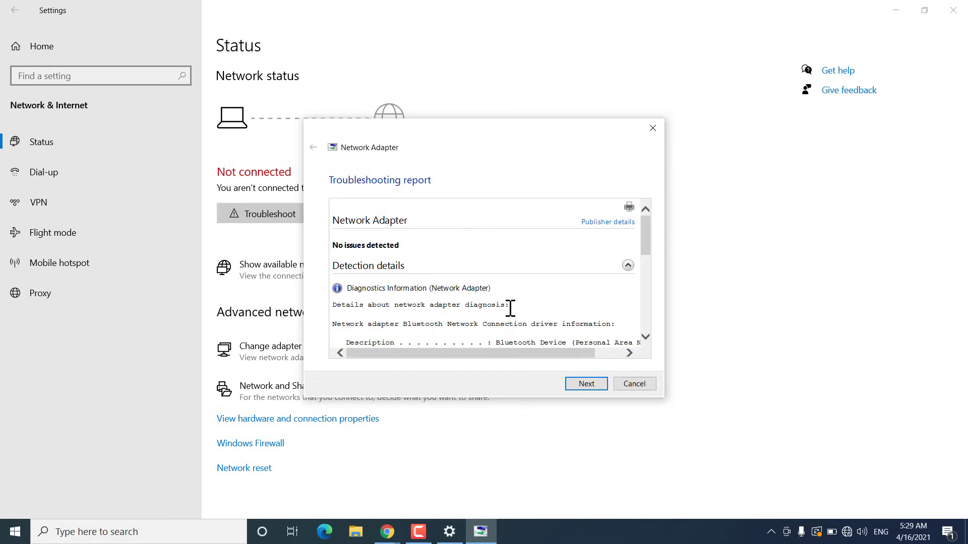
pyautogui.scroll(-3, 510, 308)
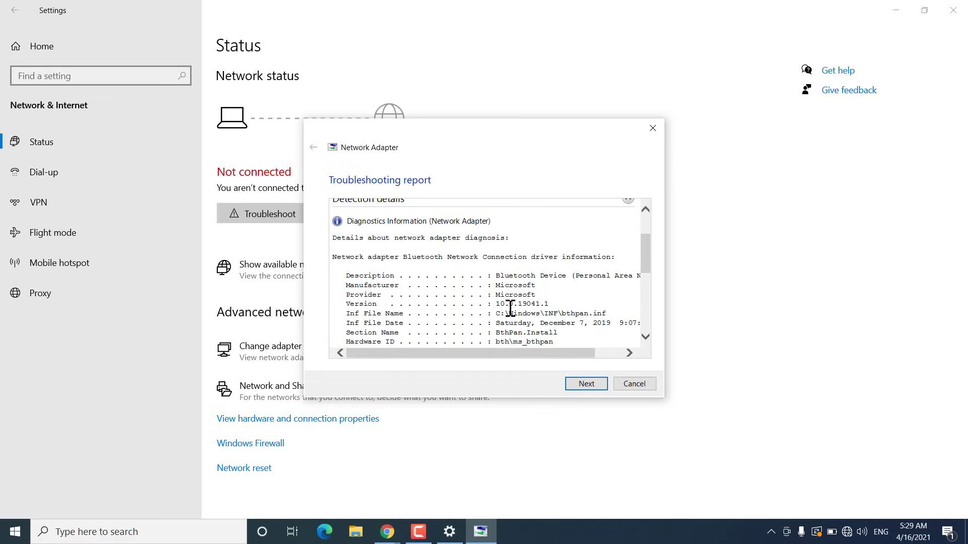
pyautogui.click(575, 386)
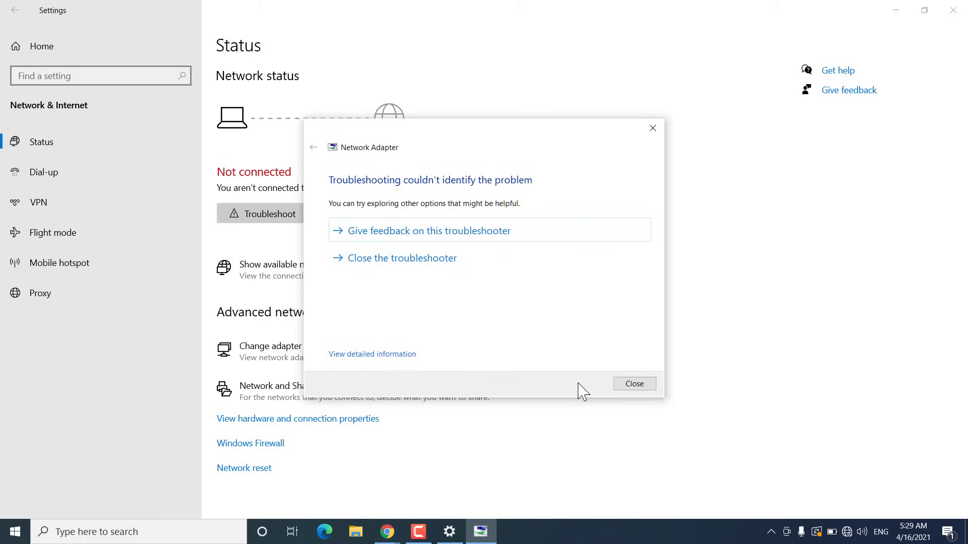
pyautogui.click(632, 389)
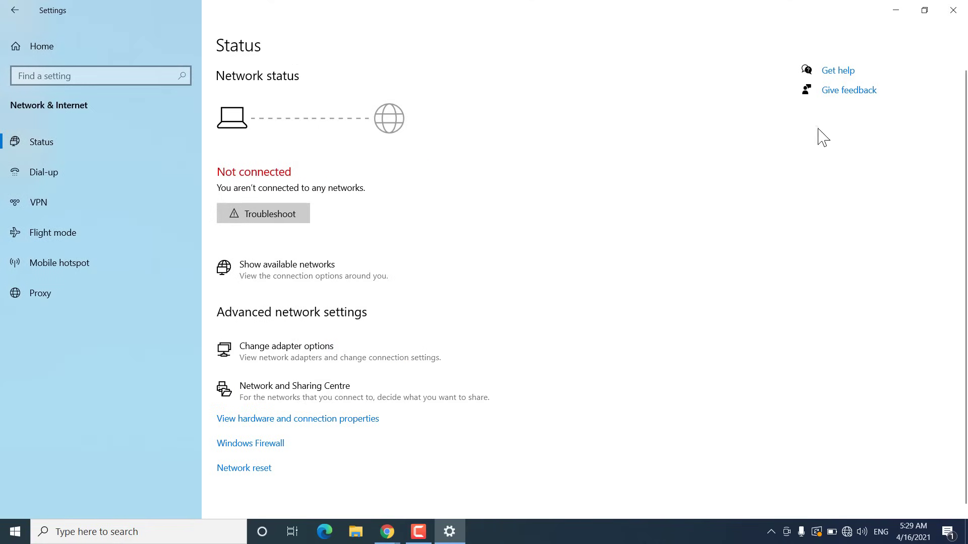
pyautogui.click(951, 11)
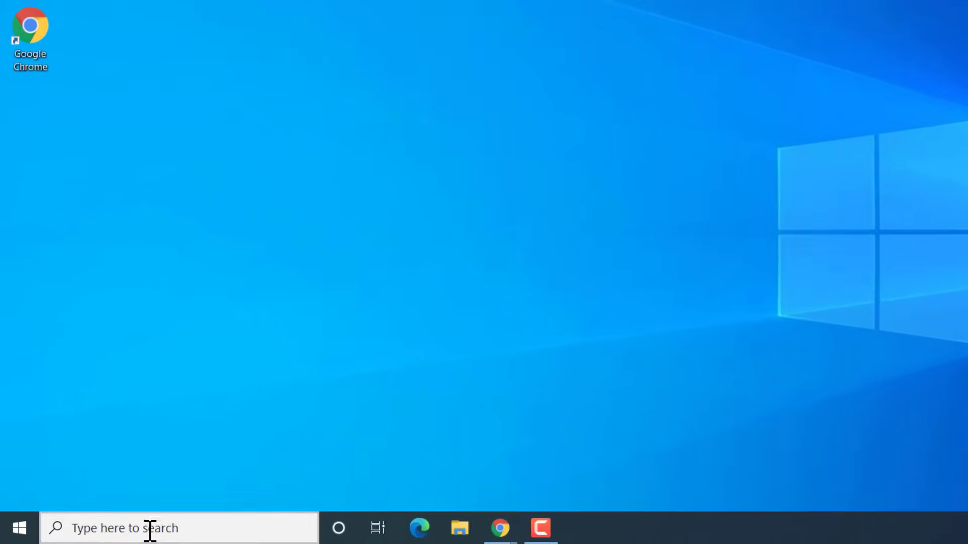
# - Find the Services app with a system search and open it
pyautogui.click(114, 532)
pyautogui.write('servie')
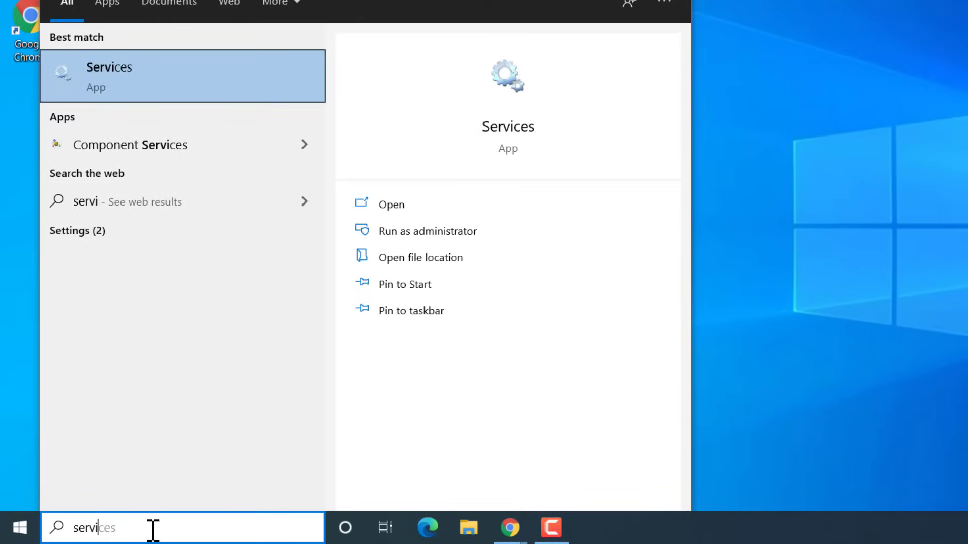
pyautogui.write('s')
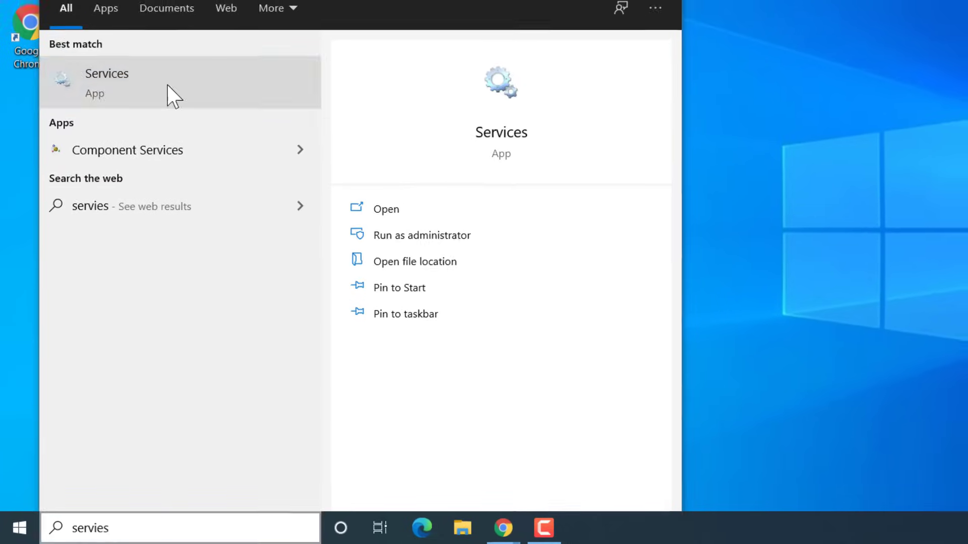
pyautogui.click(171, 83)
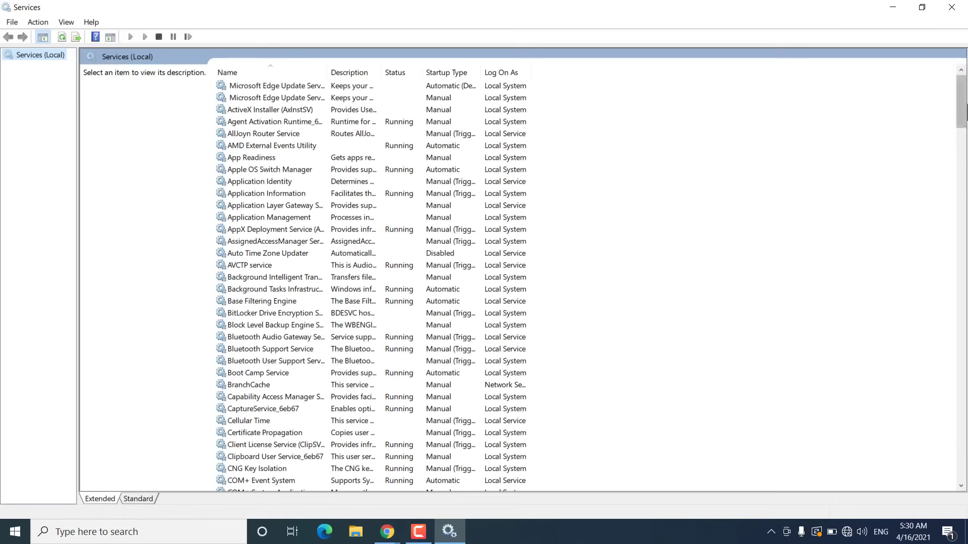
# - Set the WWAN AutoConfig service's startup type to Automatic, start the service and apply the change
pyautogui.moveTo(961, 100); pyautogui.dragTo(957, 466)
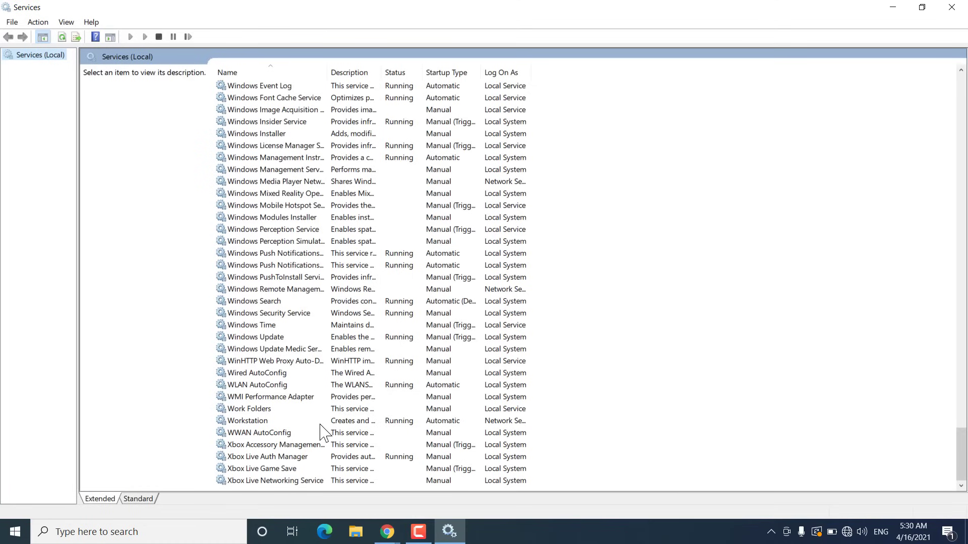
pyautogui.click(279, 433)
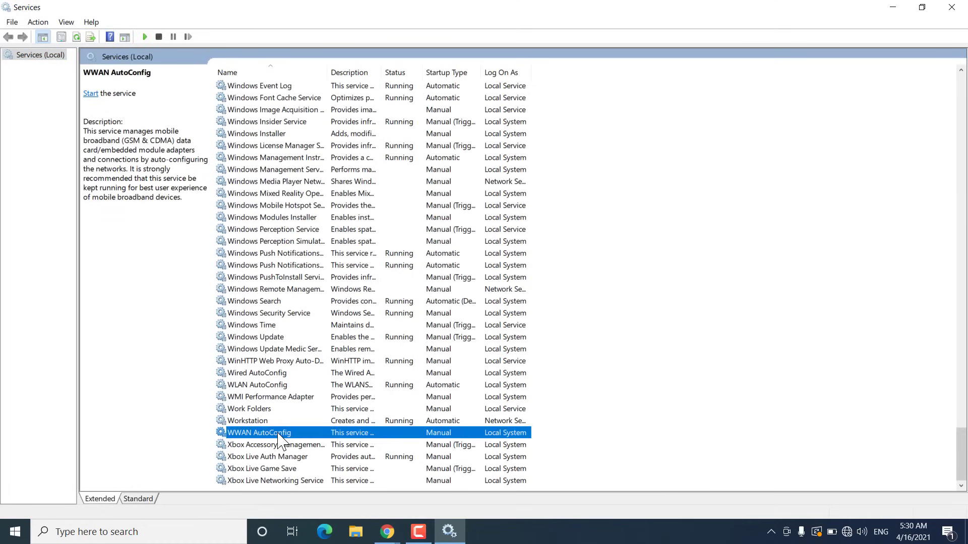
pyautogui.rightClick(278, 434)
pyautogui.click(344, 410)
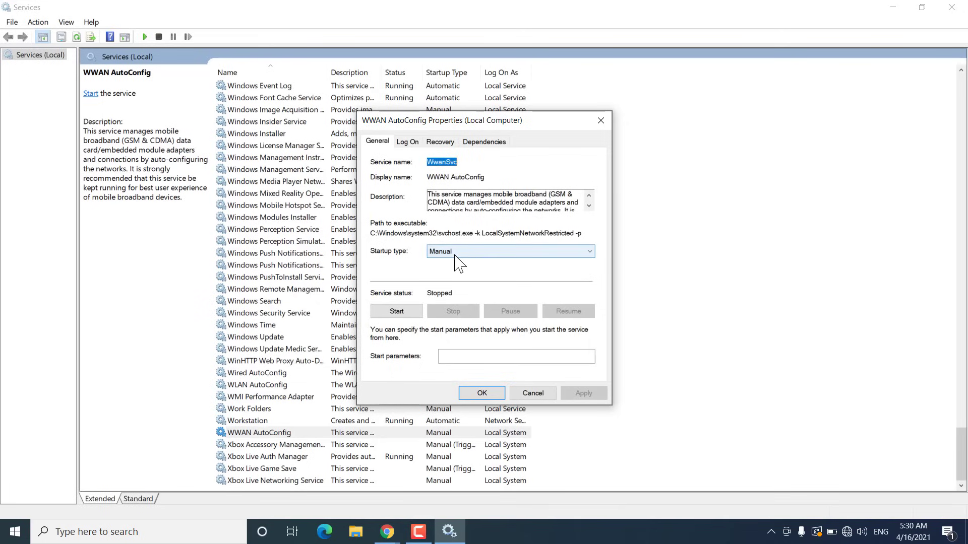
pyautogui.click(455, 254)
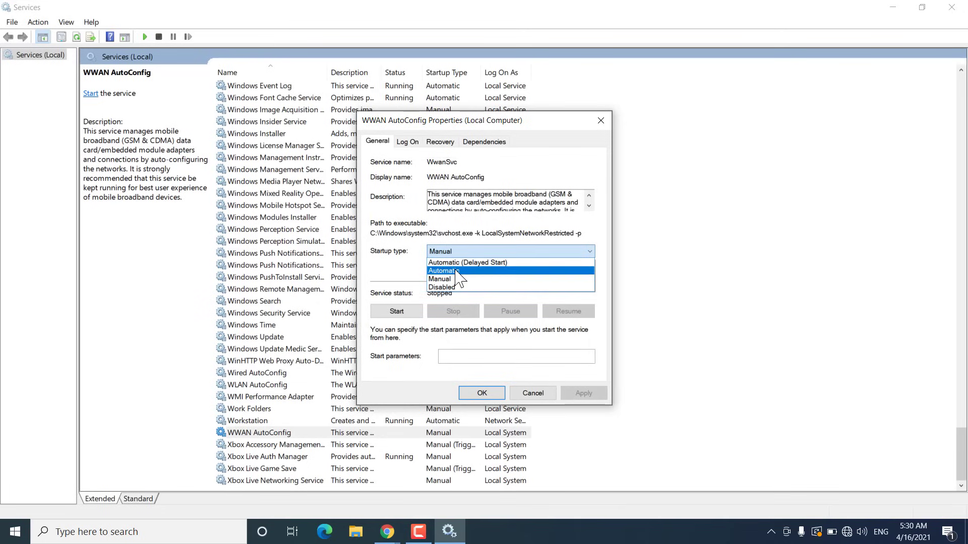
pyautogui.click(456, 273)
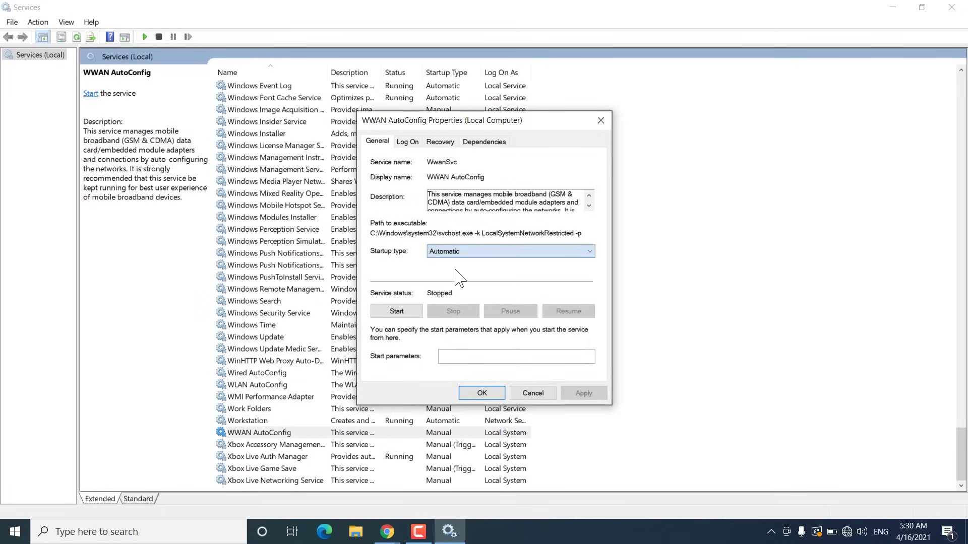
pyautogui.click(396, 311)
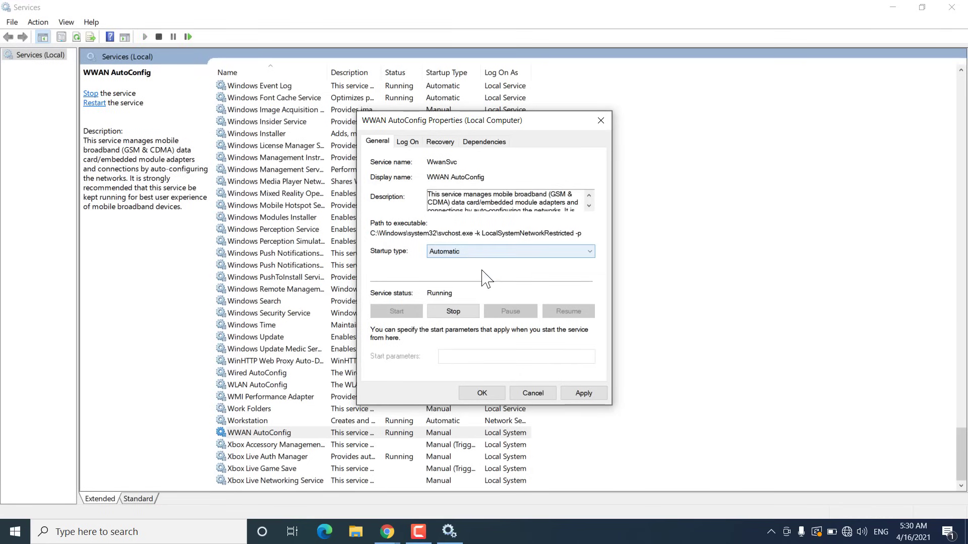
pyautogui.click(590, 394)
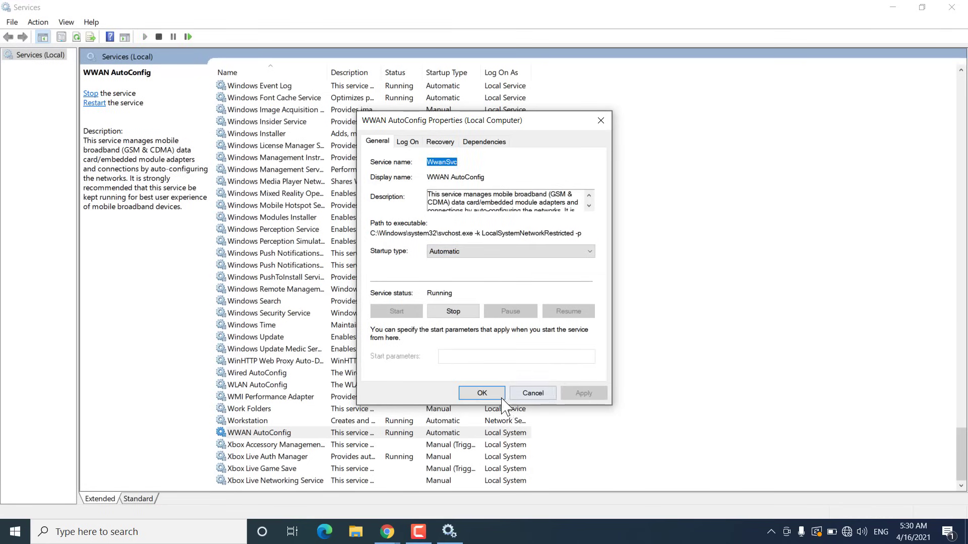
pyautogui.click(480, 395)
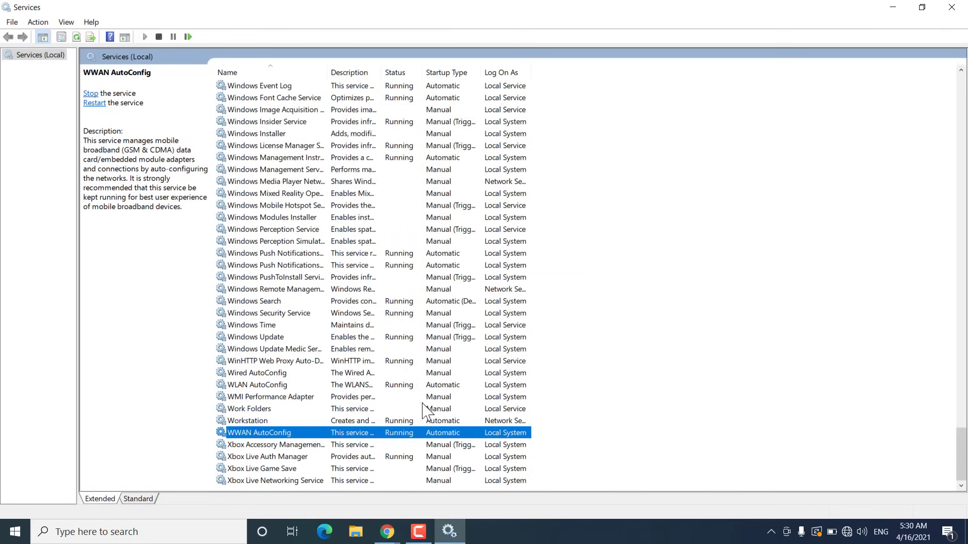
# - Check the startup type and service status in the WLAN AutoConfig properties, and close Services
pyautogui.click(266, 386)
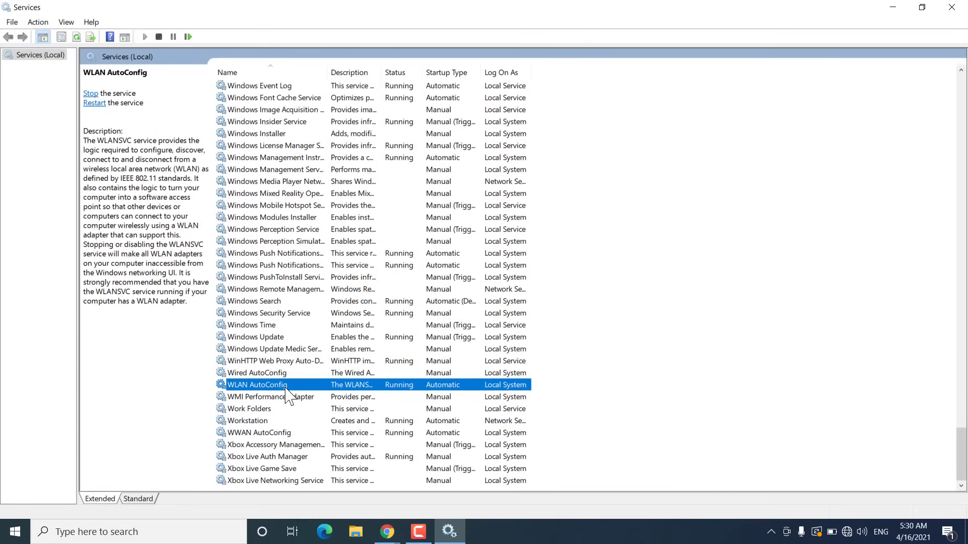
pyautogui.rightClick(288, 392)
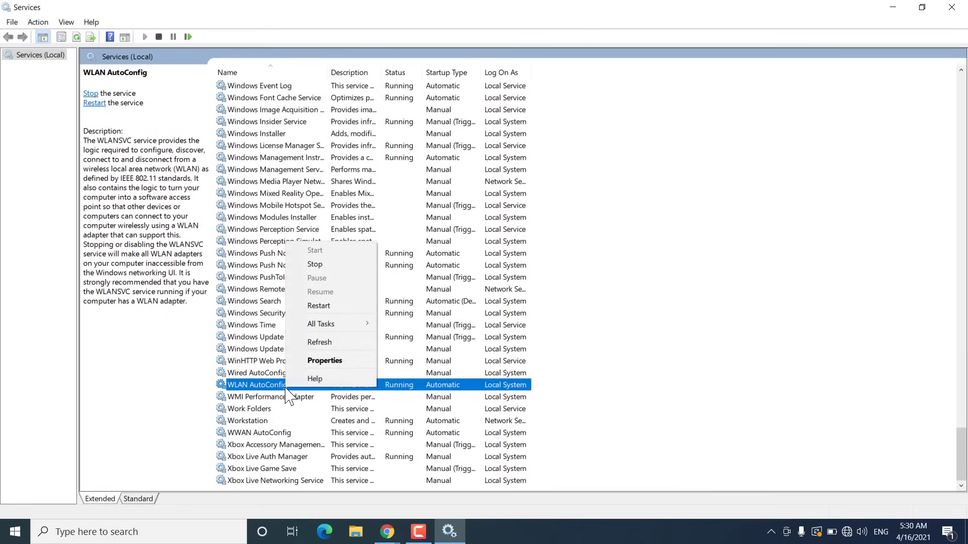
pyautogui.click(333, 359)
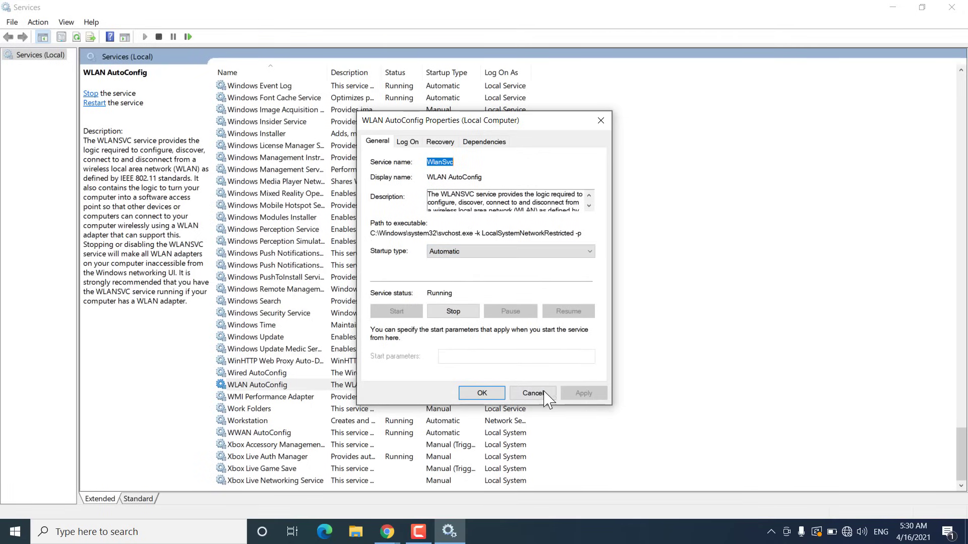
pyautogui.click(481, 394)
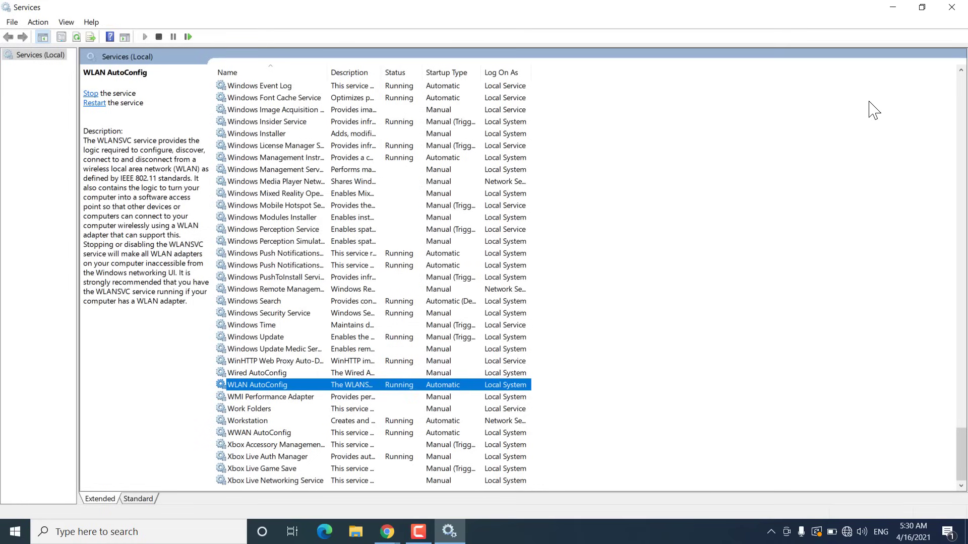
pyautogui.click(953, 7)
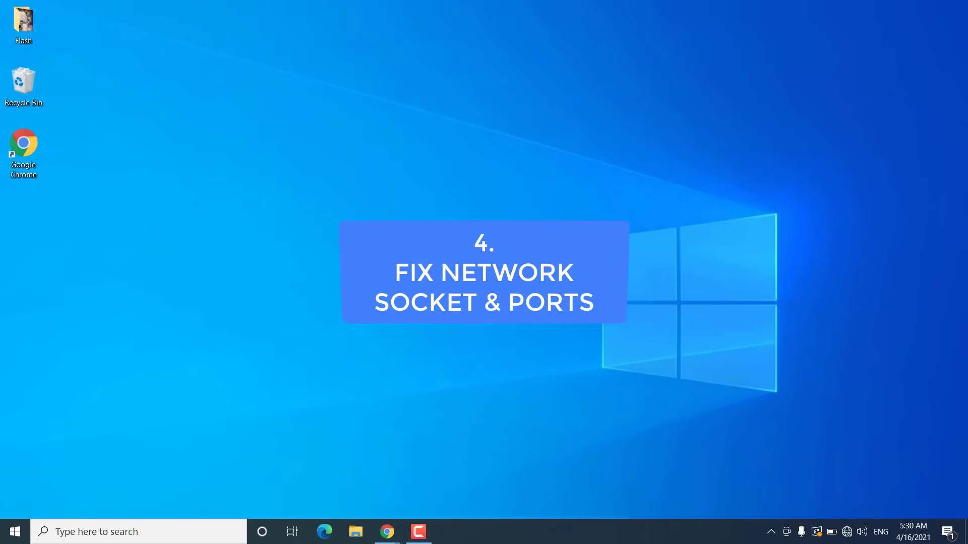
# - Find Command Prompt with a system search for cmd and run it as administrator, moving its window clear of the search results
pyautogui.click(159, 530)
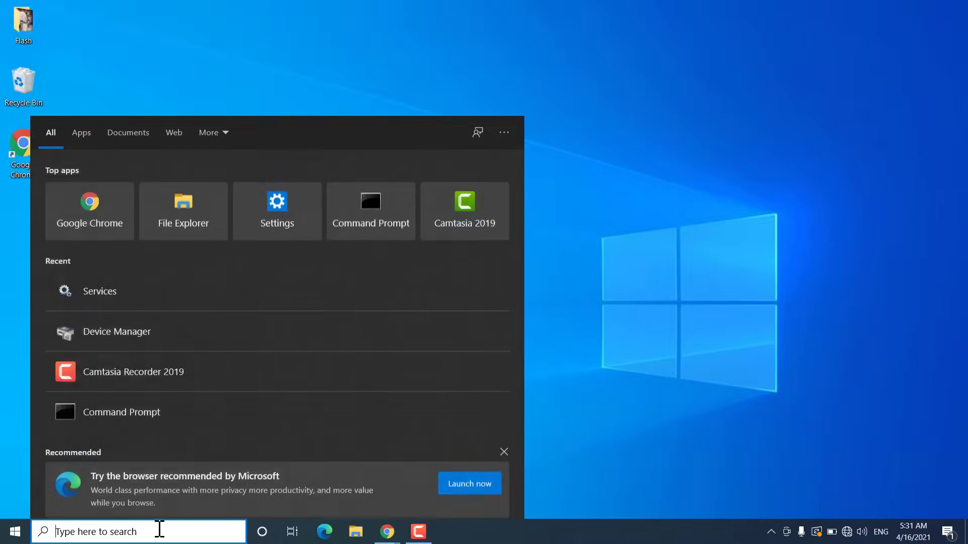
pyautogui.write('cmd')
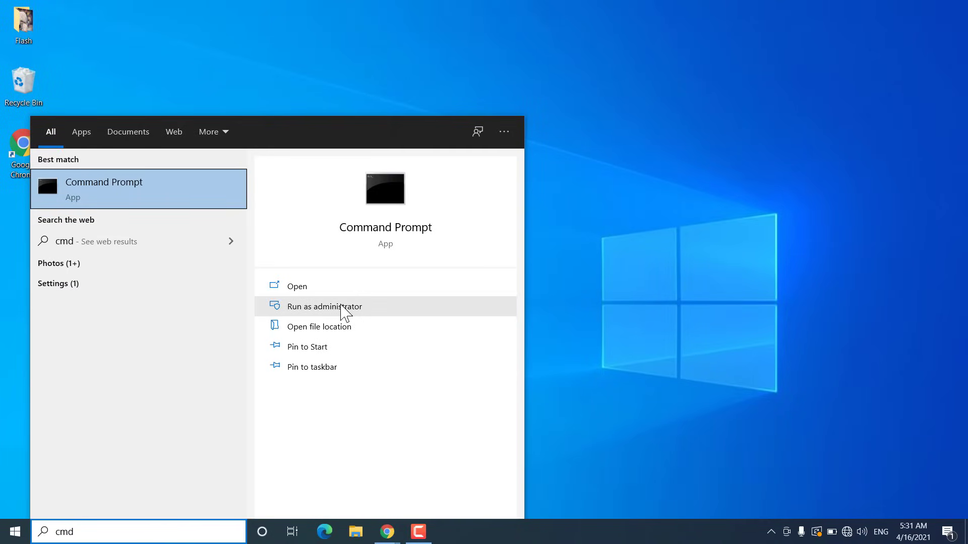
pyautogui.click(342, 305)
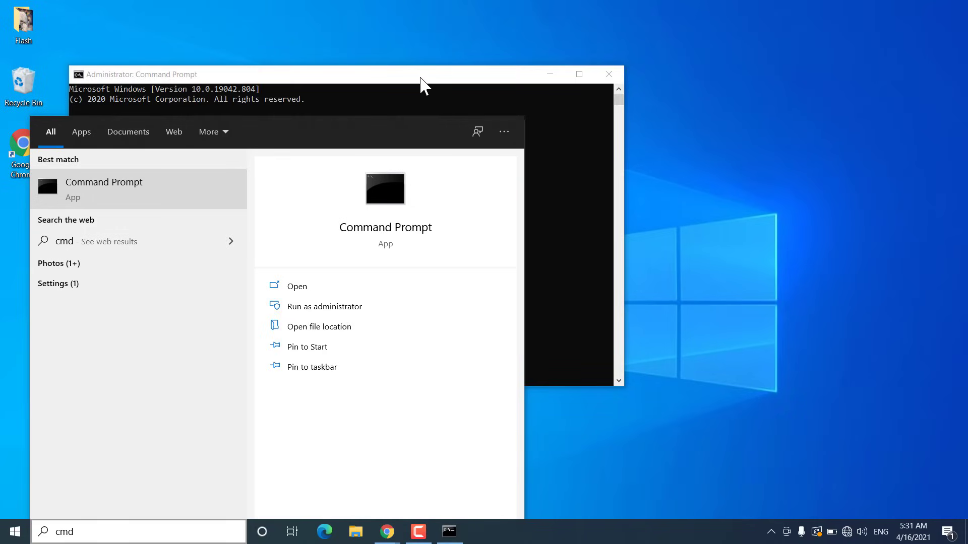
pyautogui.moveTo(421, 78); pyautogui.dragTo(549, 108)
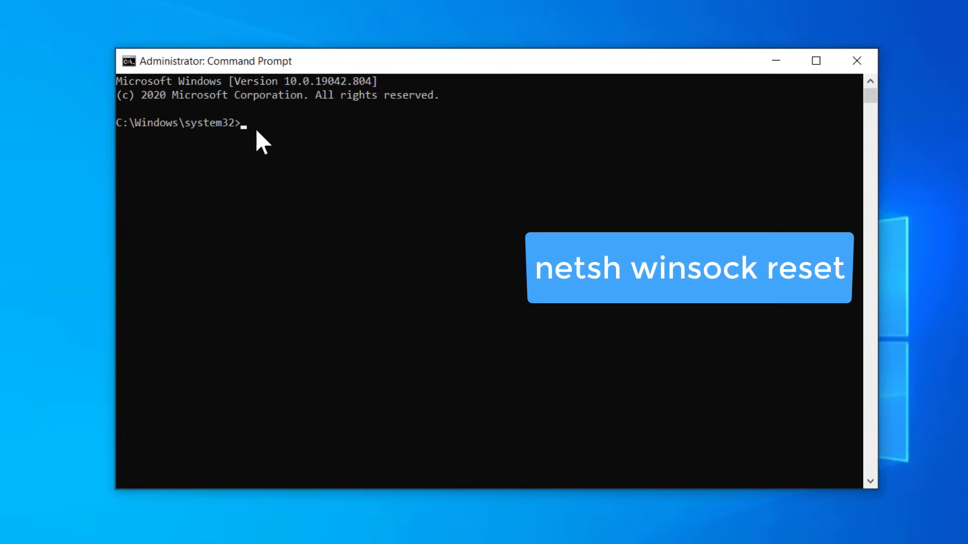
# - Reset the Winsock catalog with the command netsh winsock reset and close the Command Prompt
pyautogui.write('netsh winsock reset')
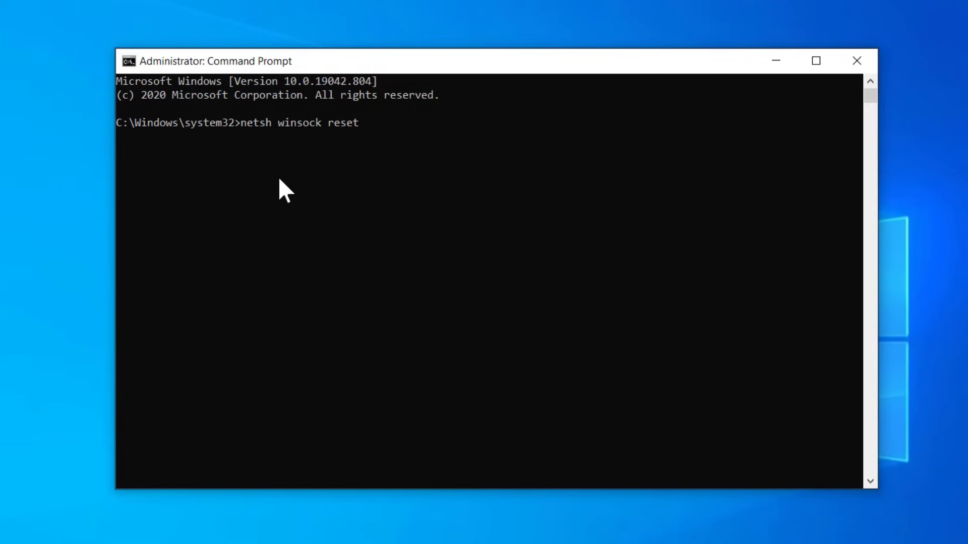
pyautogui.press('Return')
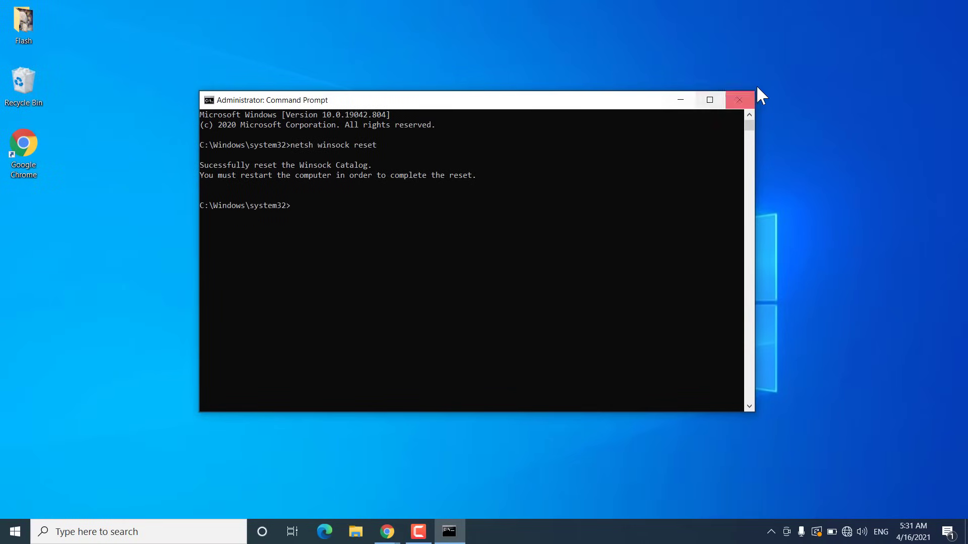
pyautogui.click(740, 100)
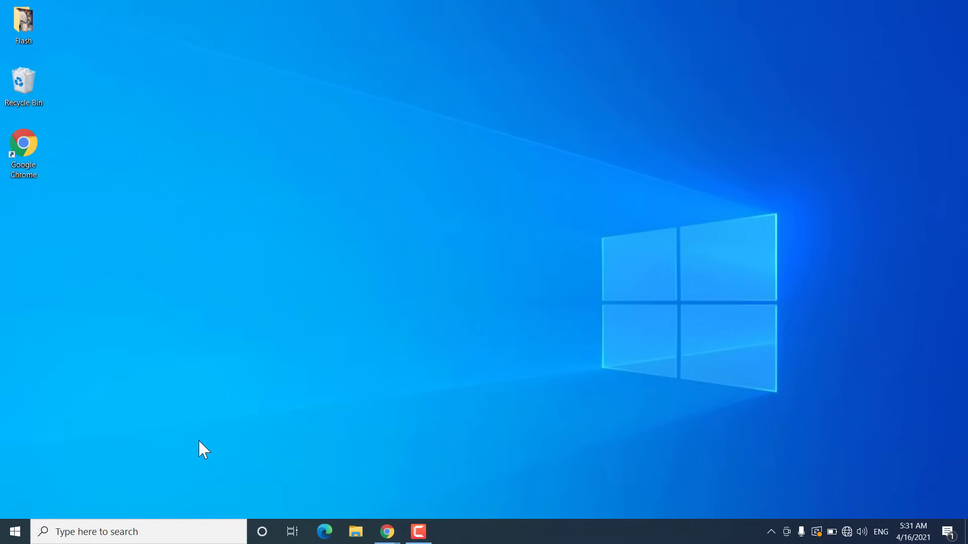
# - Search the system for cmd again and open a new Command Prompt with administrator rights
pyautogui.click(154, 531)
pyautogui.write('cmd')
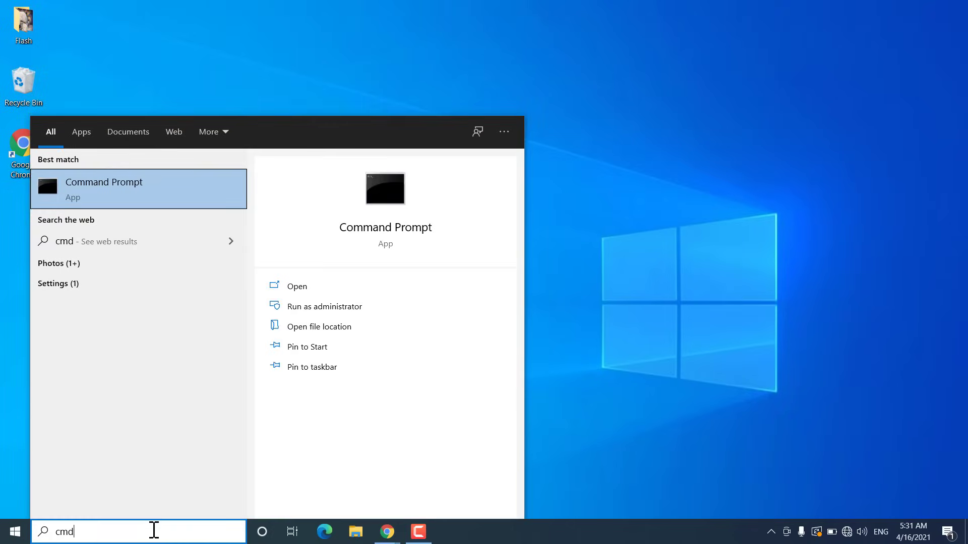
pyautogui.click(336, 308)
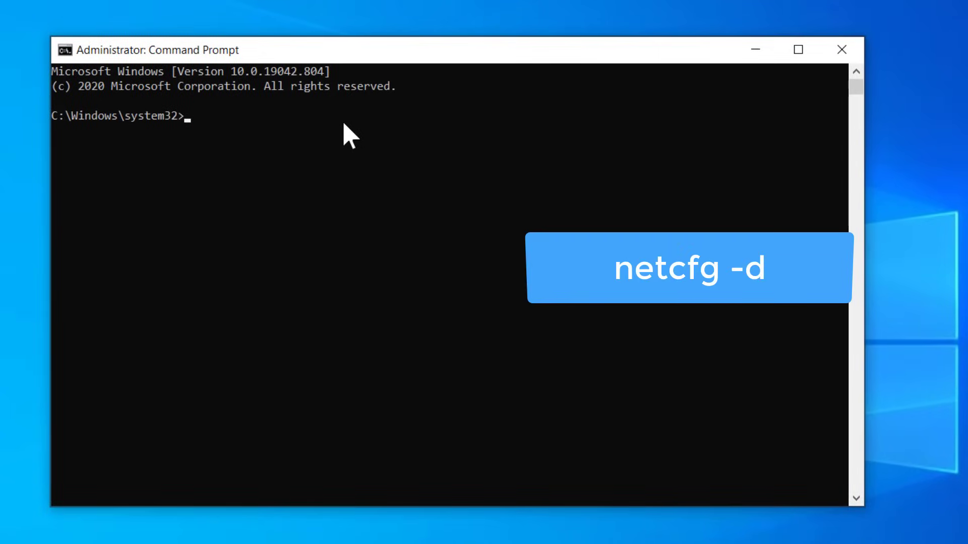
# - Run the command netcfg -d three times to clean up the network devices, and leave the Command Prompt with exit
pyautogui.write('netcfg -d')
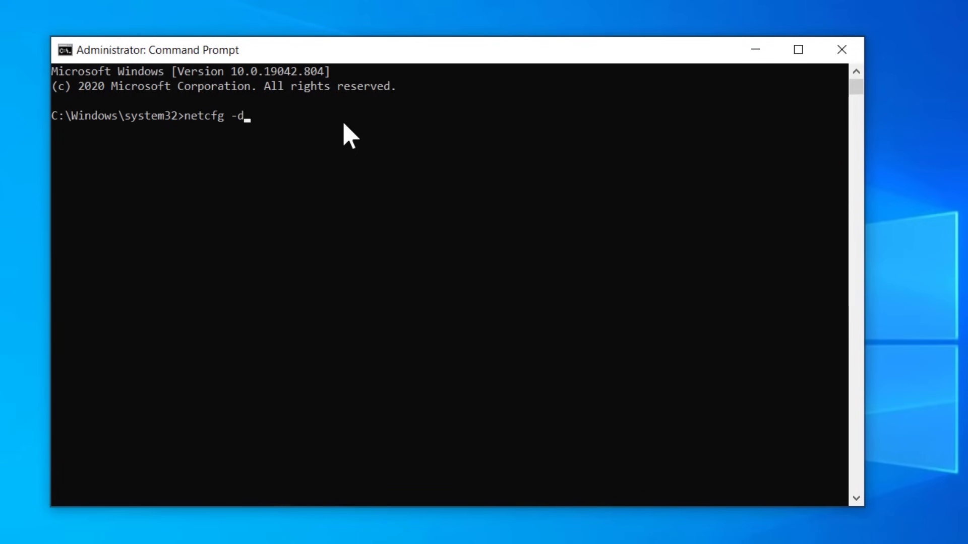
pyautogui.press('Return')
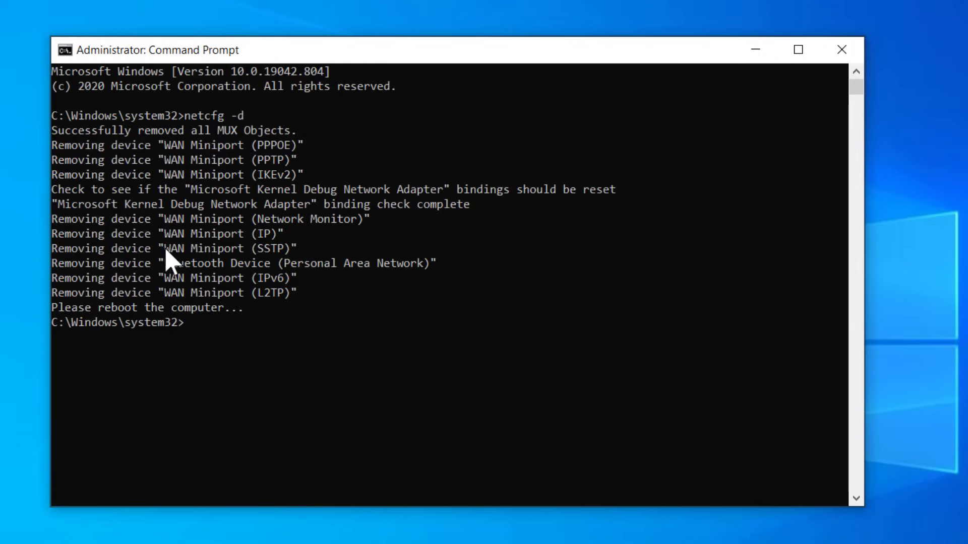
pyautogui.press('Up')
pyautogui.press('Return')
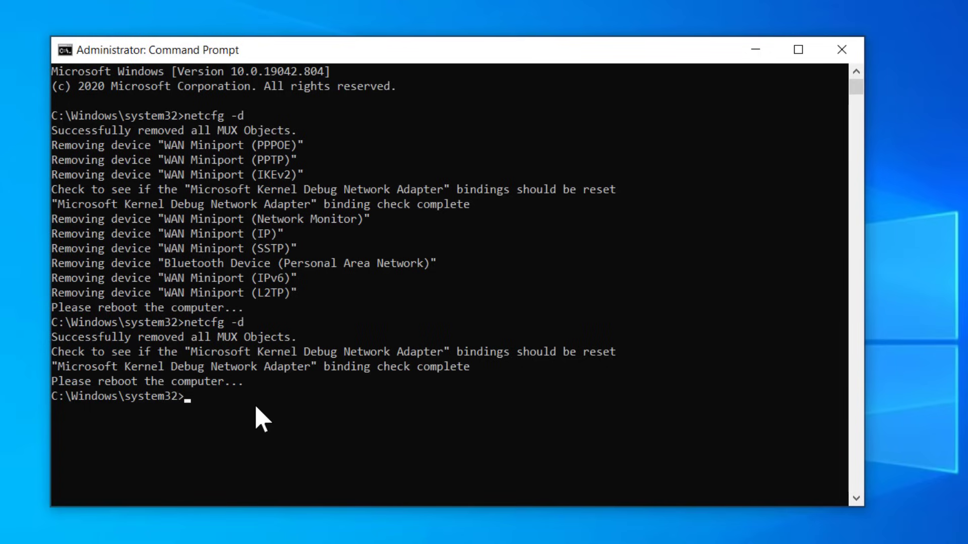
pyautogui.press('Up')
pyautogui.press('Return')
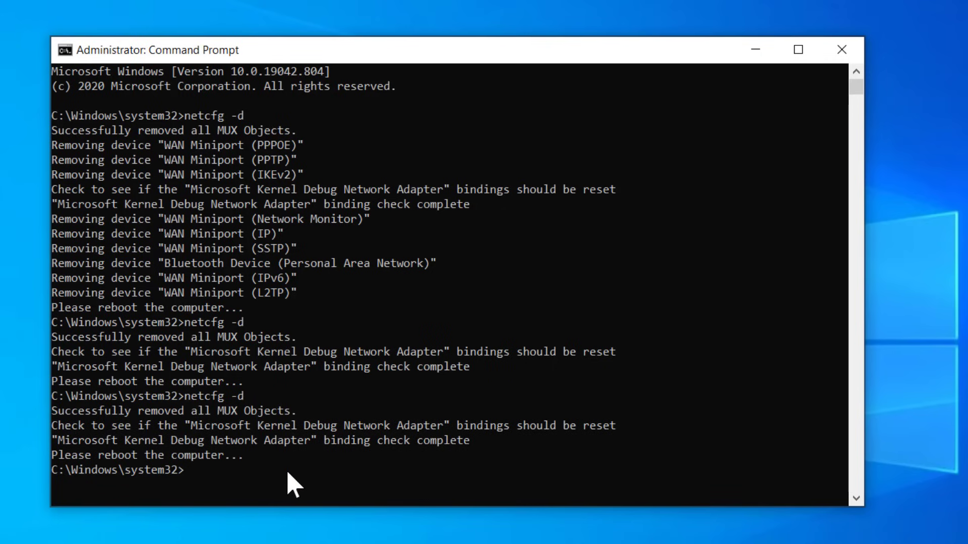
pyautogui.write('exit')
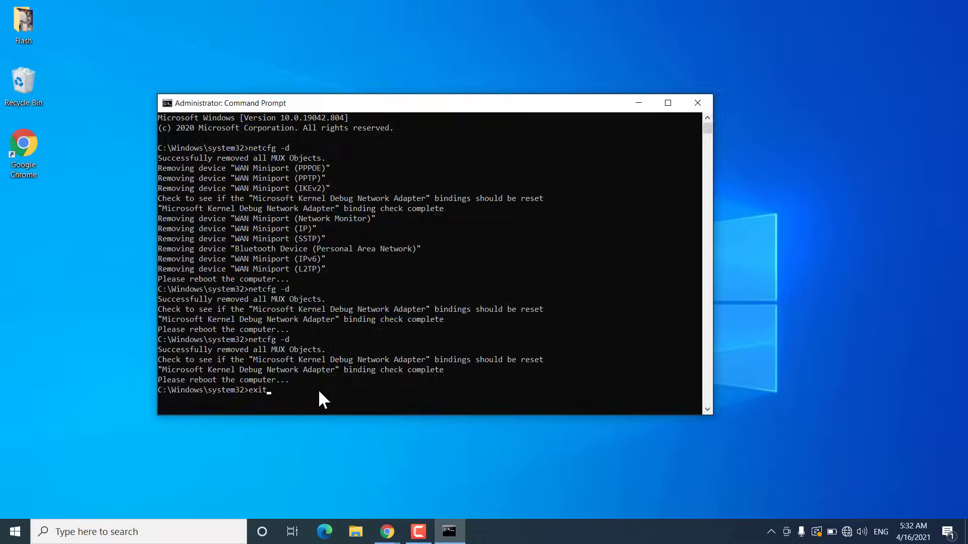
pyautogui.press('Return')
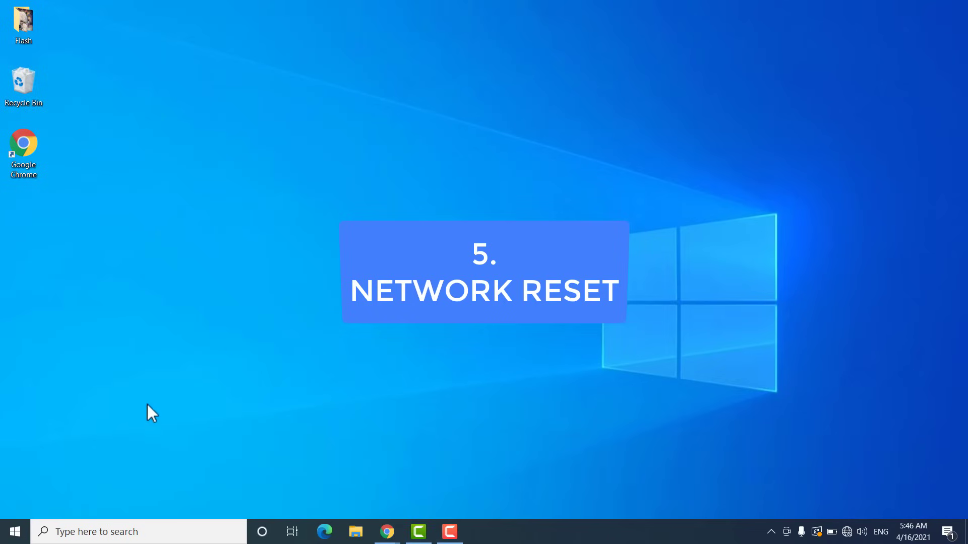
# - Request a network reset from the Network & Internet settings and close Settings without confirming it
pyautogui.click(14, 532)
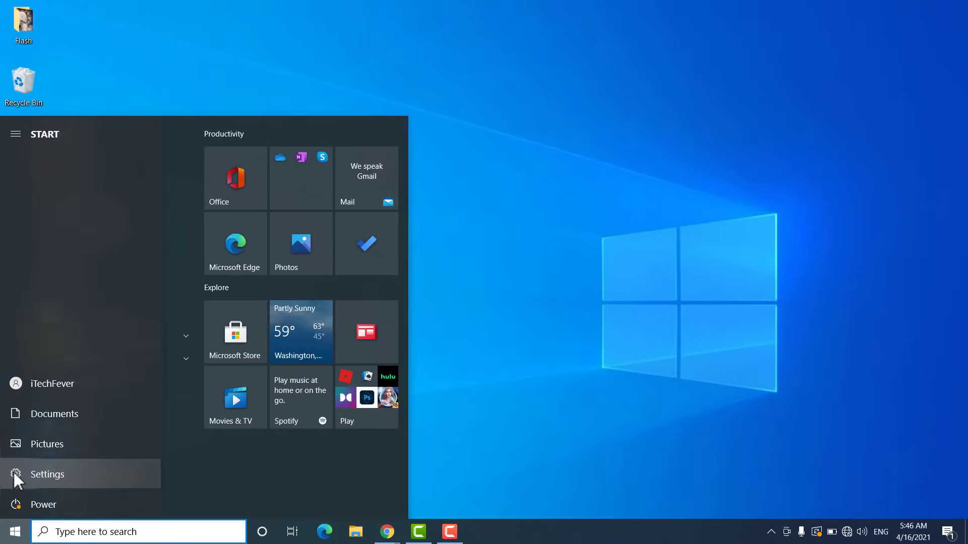
pyautogui.click(13, 473)
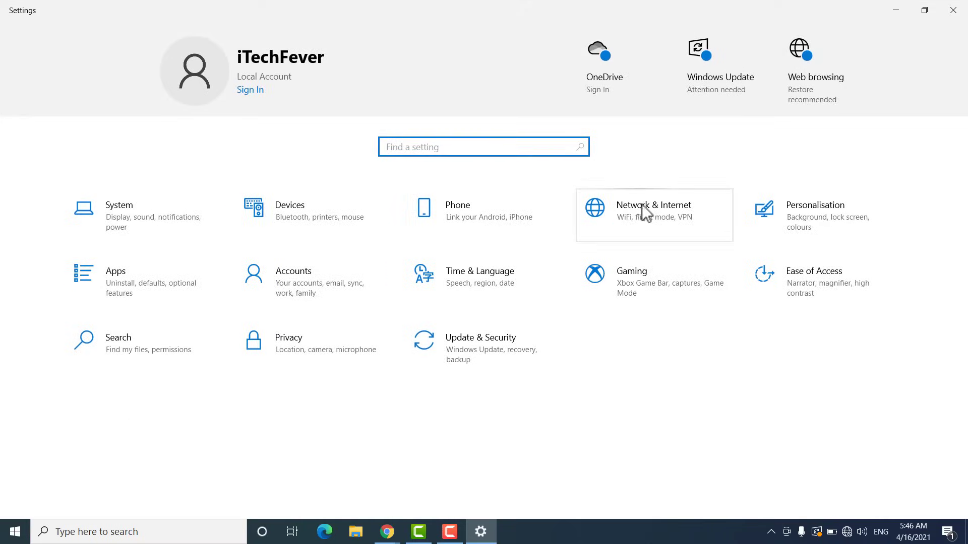
pyautogui.click(646, 206)
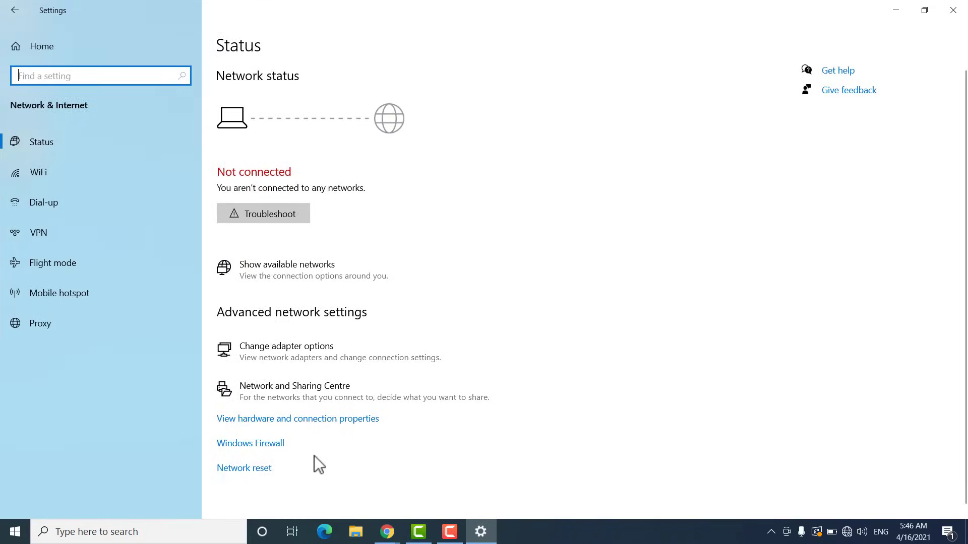
pyautogui.click(258, 473)
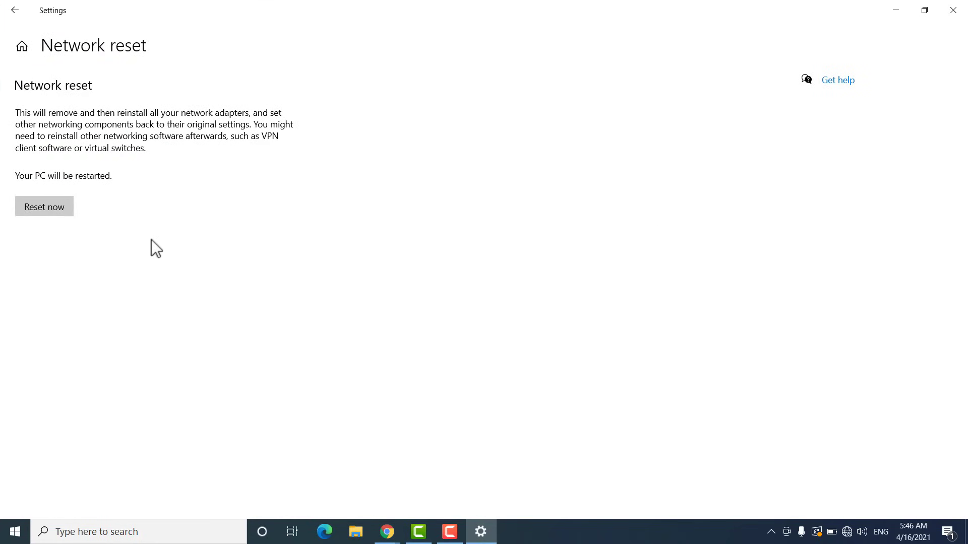
pyautogui.click(58, 204)
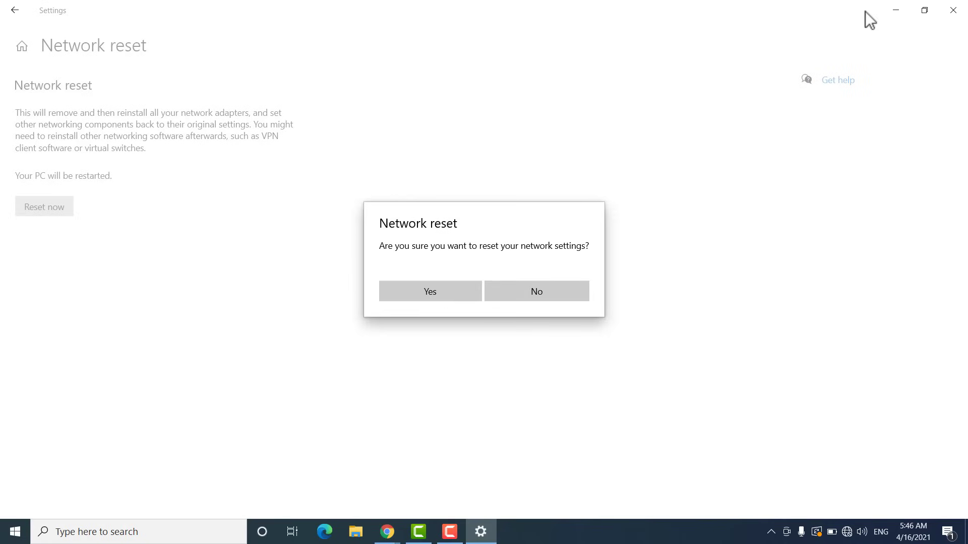
pyautogui.click(952, 14)
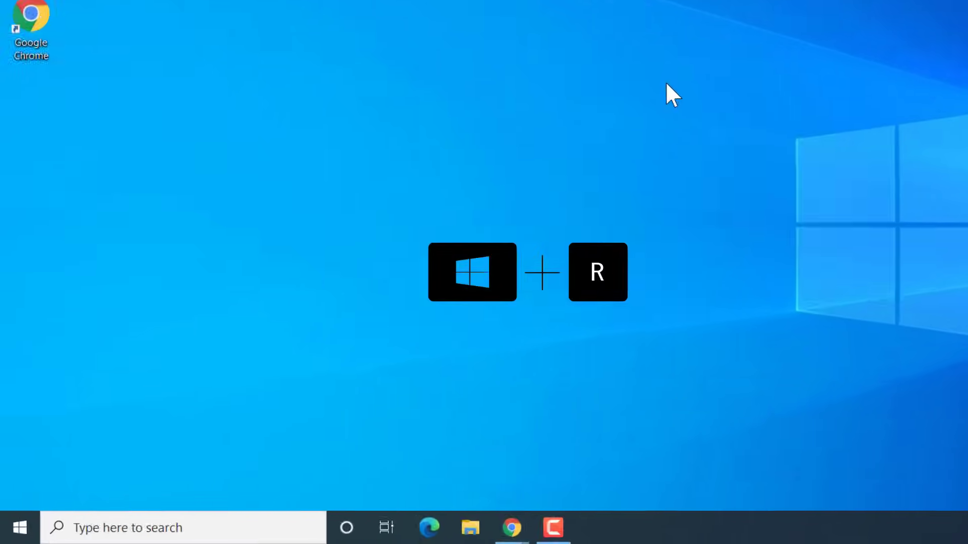
# - Launch System Restore by running rstrui.exe
pyautogui.press('super+r')
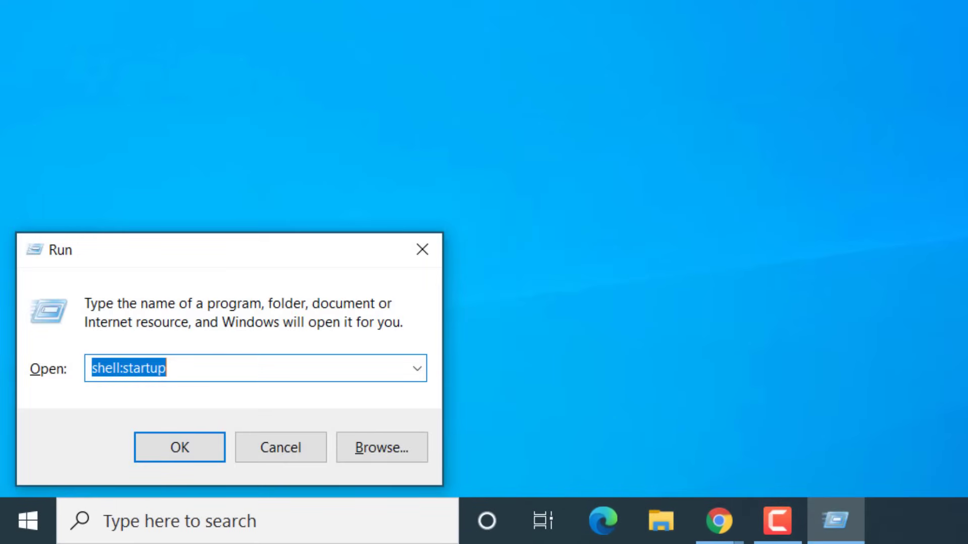
pyautogui.write('rst')
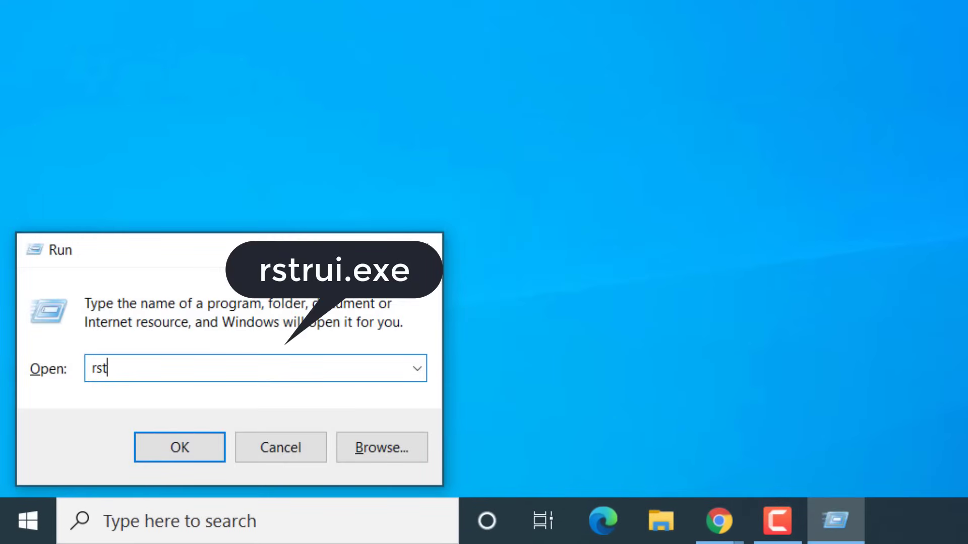
pyautogui.write('rui.exe')
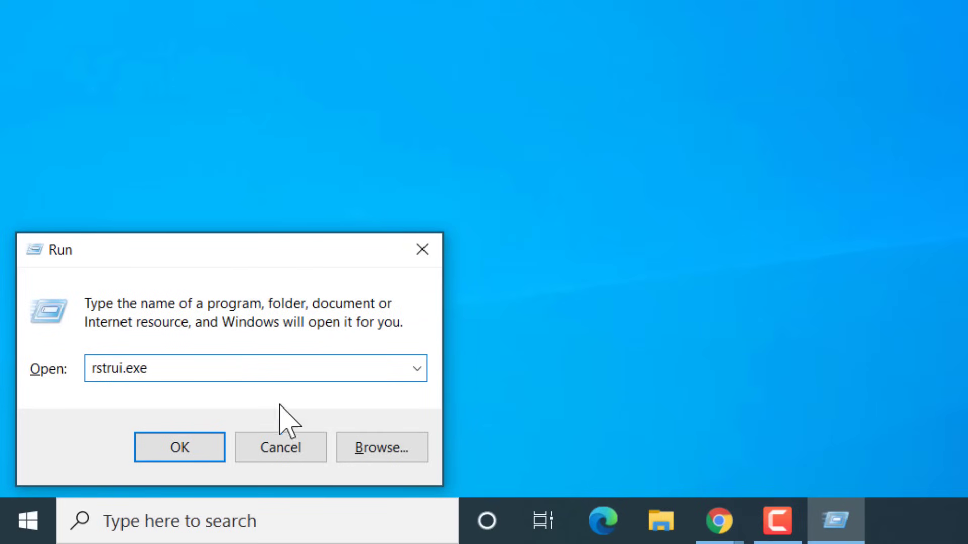
pyautogui.click(199, 441)
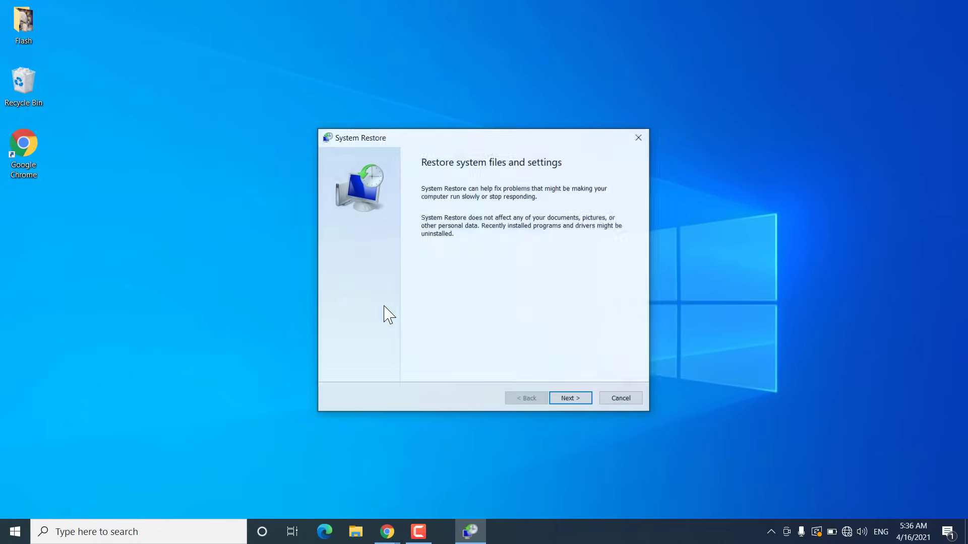
# - Choose the Automatic Restore Point of 4/12/2021 1:00:40 AM, proceed with it, and close System Restore without starting the restore
pyautogui.click(569, 398)
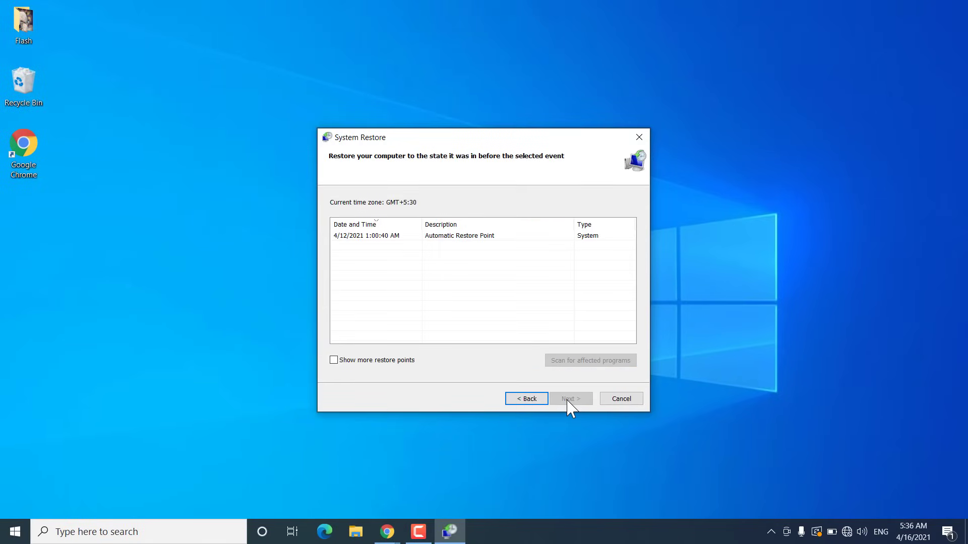
pyautogui.click(395, 236)
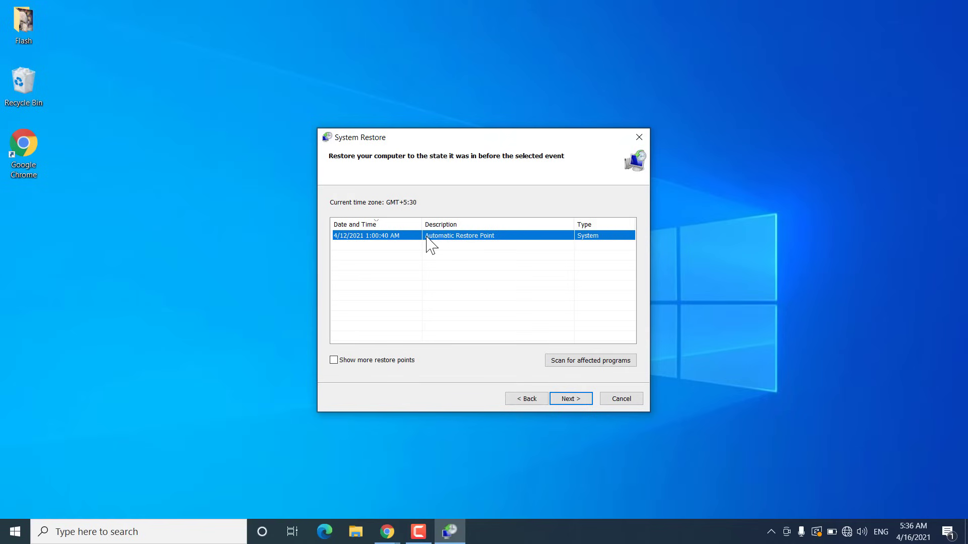
pyautogui.click(568, 400)
pyautogui.click(639, 142)
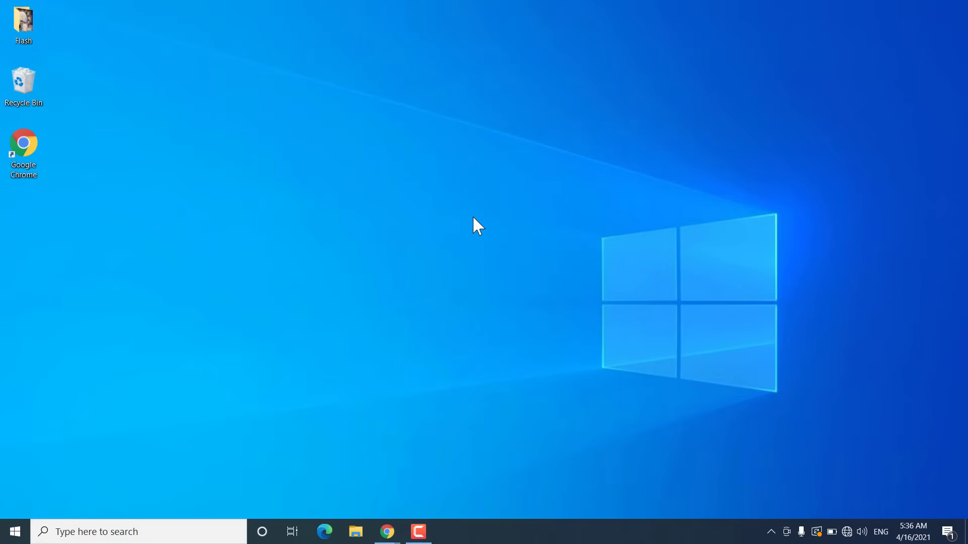
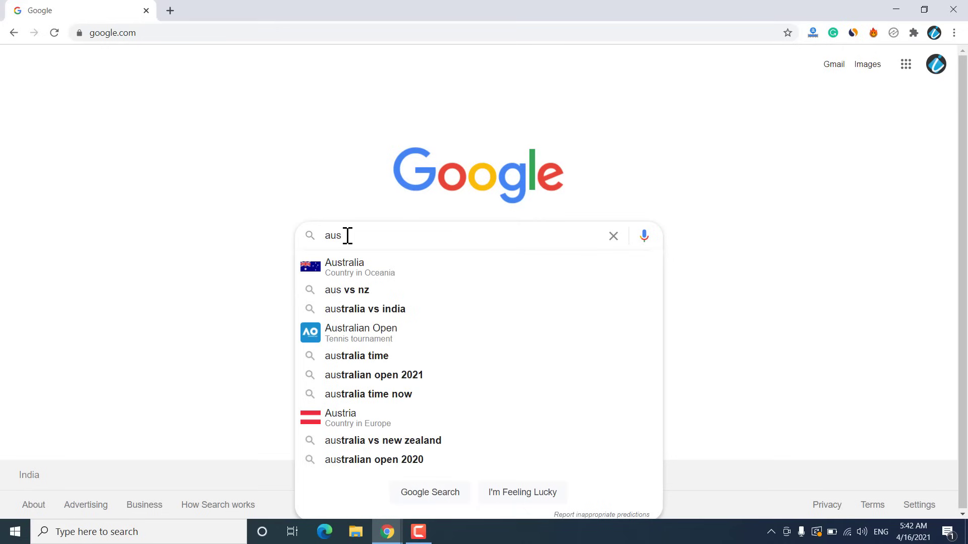
# - Search Google for "aus drivers" in Chrome and open the ASUS Global official support site
pyautogui.write('drivers')
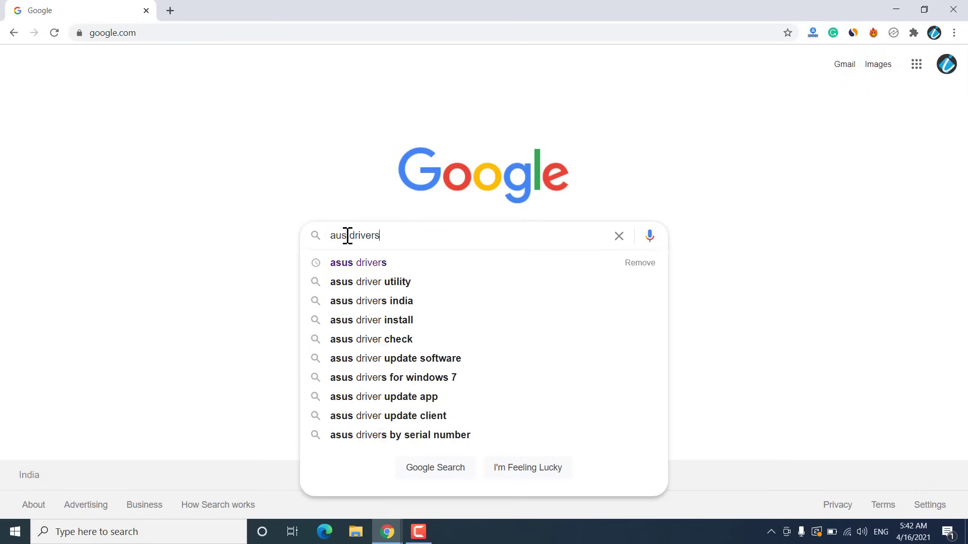
pyautogui.press('Return')
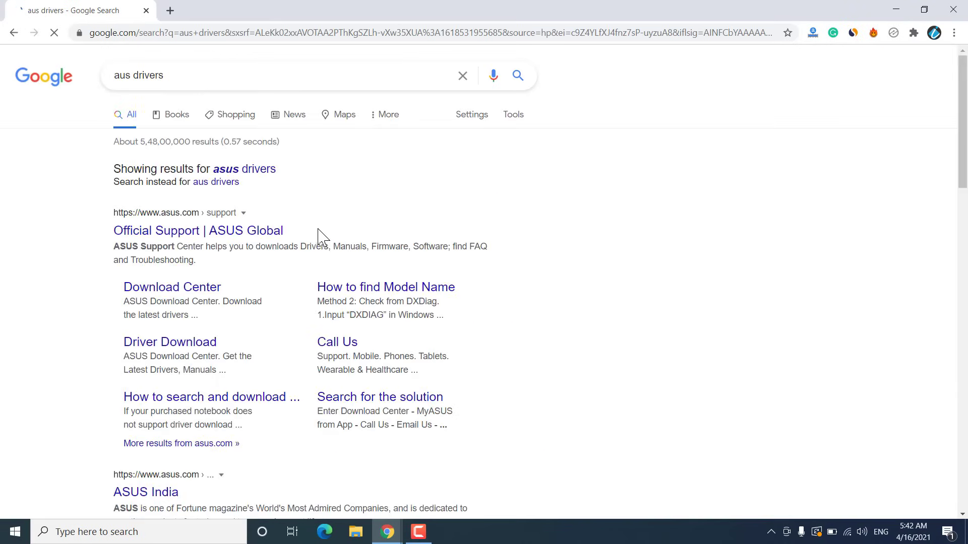
pyautogui.click(255, 235)
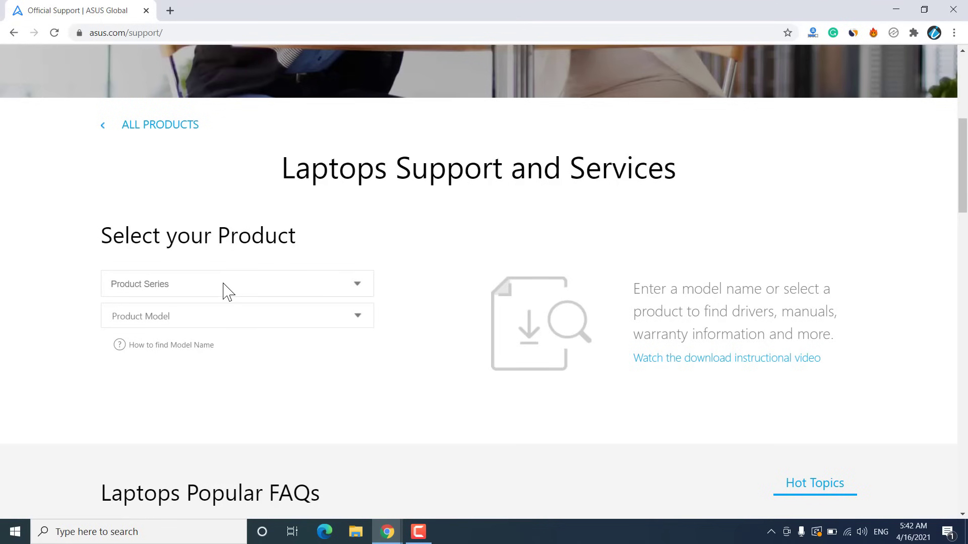
# - Select the ZenBook Pro Series laptop model ZenBook Pro 14 UX480 and open its Driver & Utility page
pyautogui.click(224, 284)
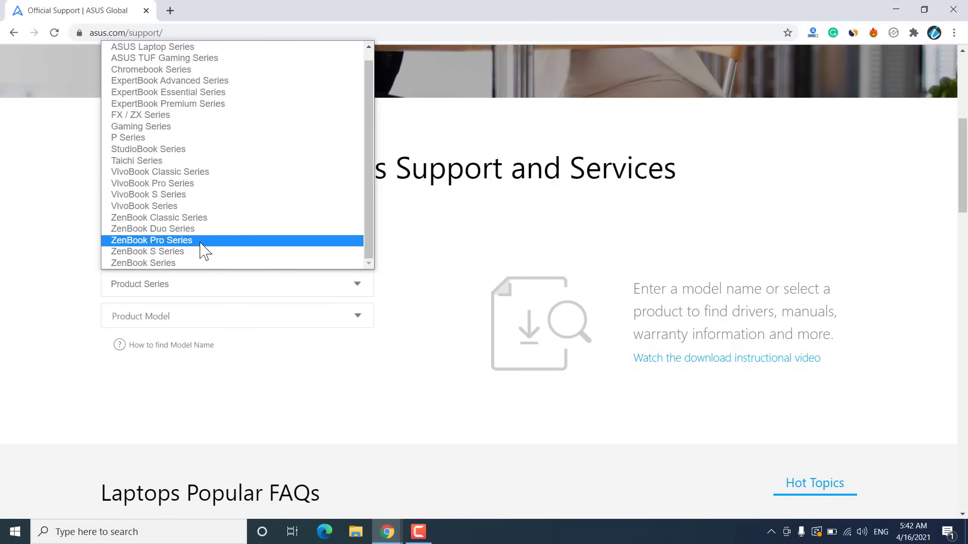
pyautogui.click(200, 242)
pyautogui.click(212, 322)
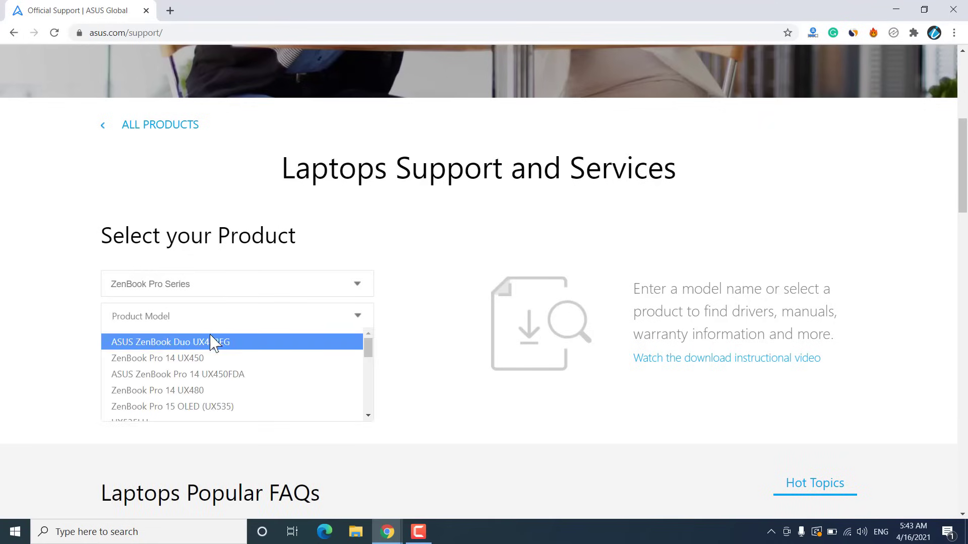
pyautogui.click(209, 390)
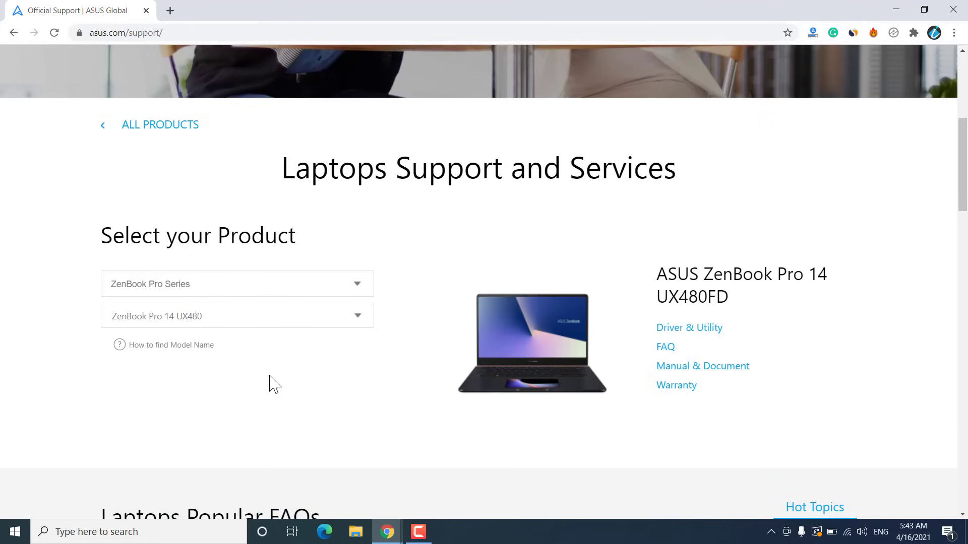
pyautogui.click(708, 330)
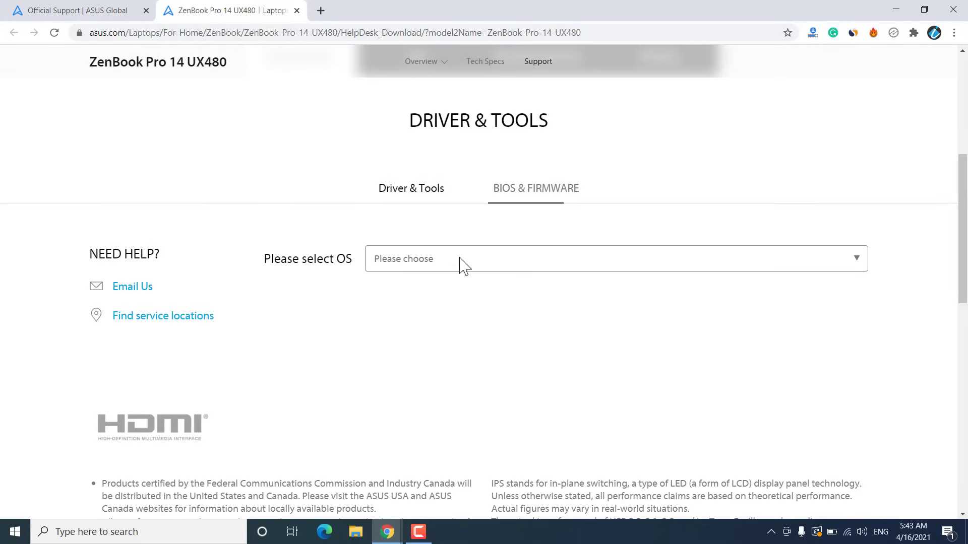
# - Choose Windows 10 64-bit as the operating system, review the Networking and Wireless driver downloads, and minimize the browser
pyautogui.click(460, 260)
pyautogui.click(443, 292)
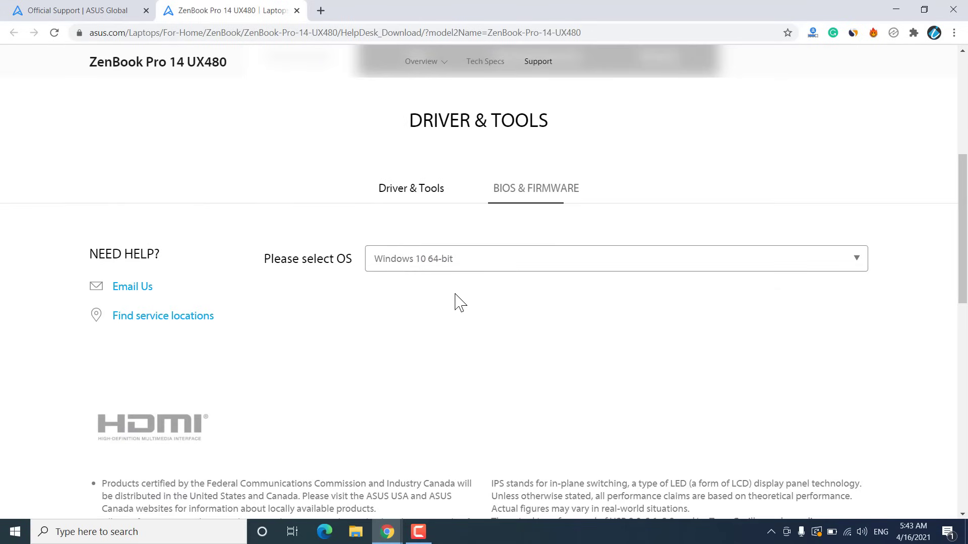
pyautogui.scroll(-8, 476, 306)
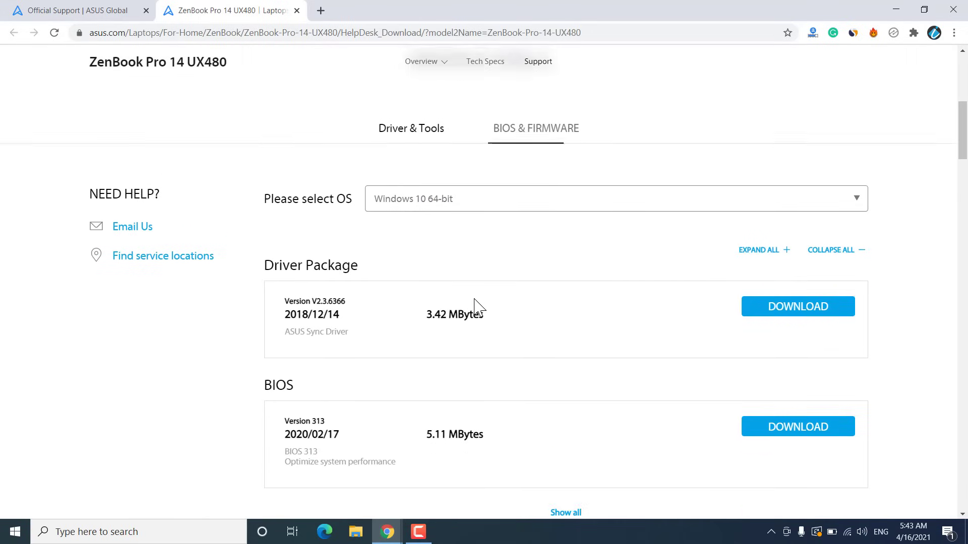
pyautogui.scroll(-5, 476, 306)
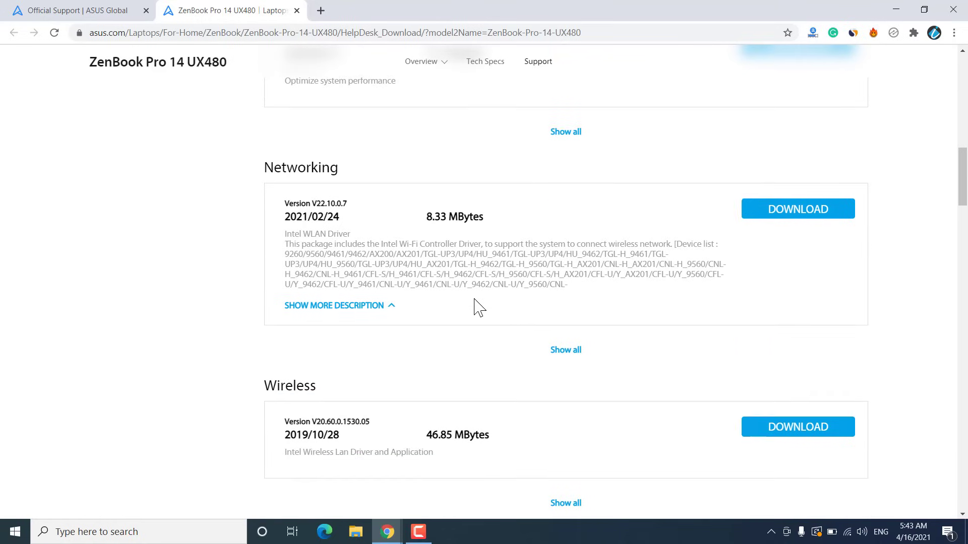
pyautogui.scroll(3, 479, 307)
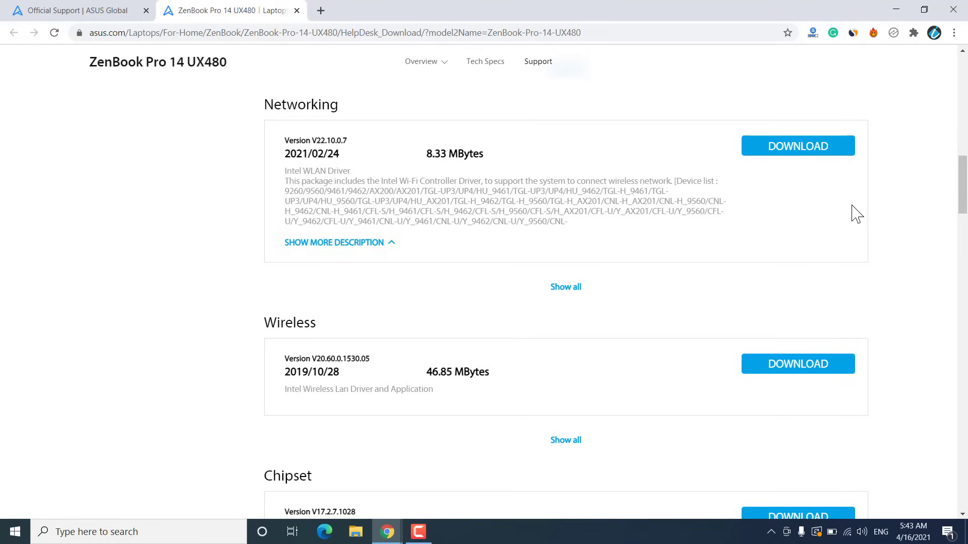
pyautogui.click(898, 10)
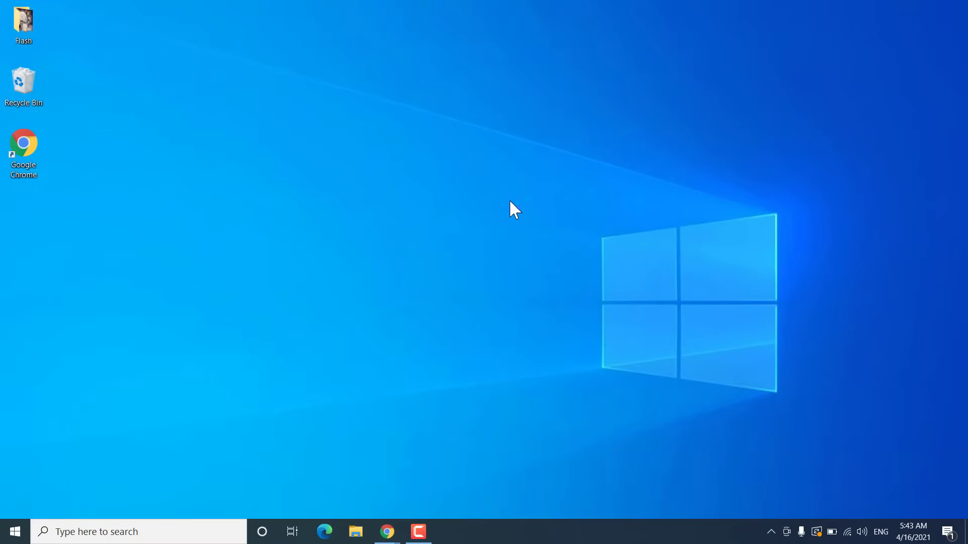